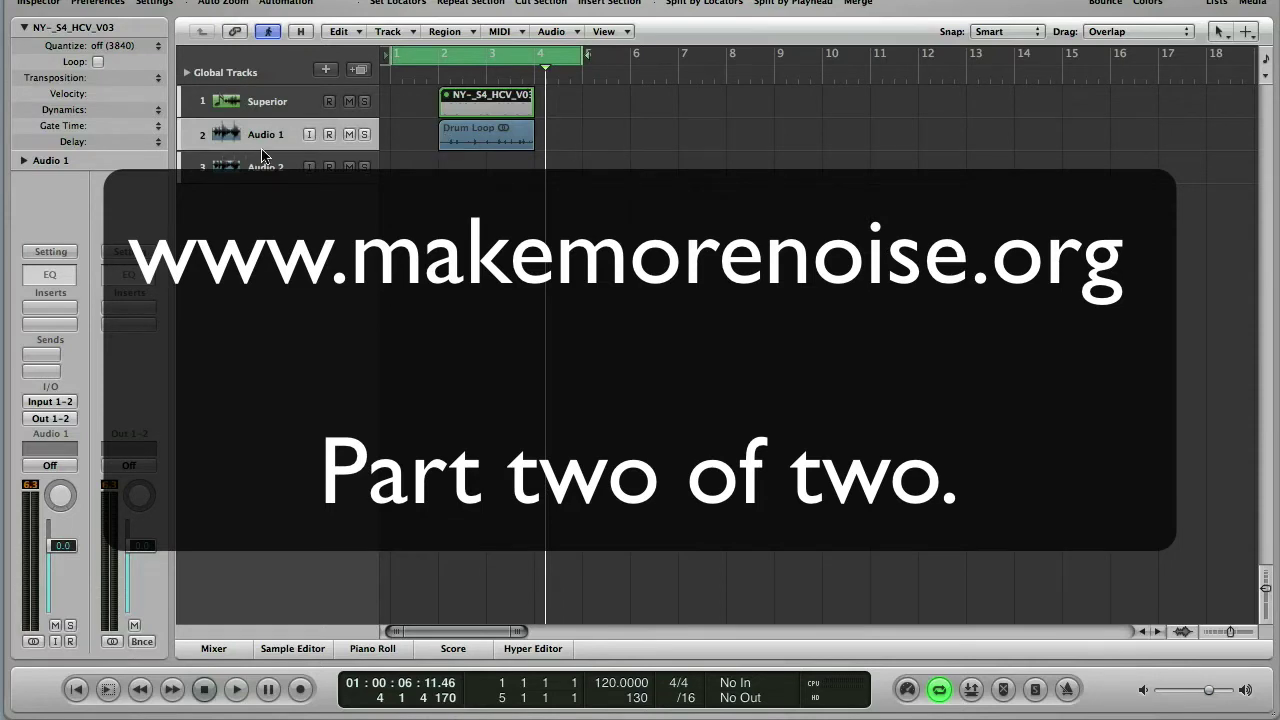
- Show the Mixer and select the Out 1-2 output channel strip
click(227, 649)
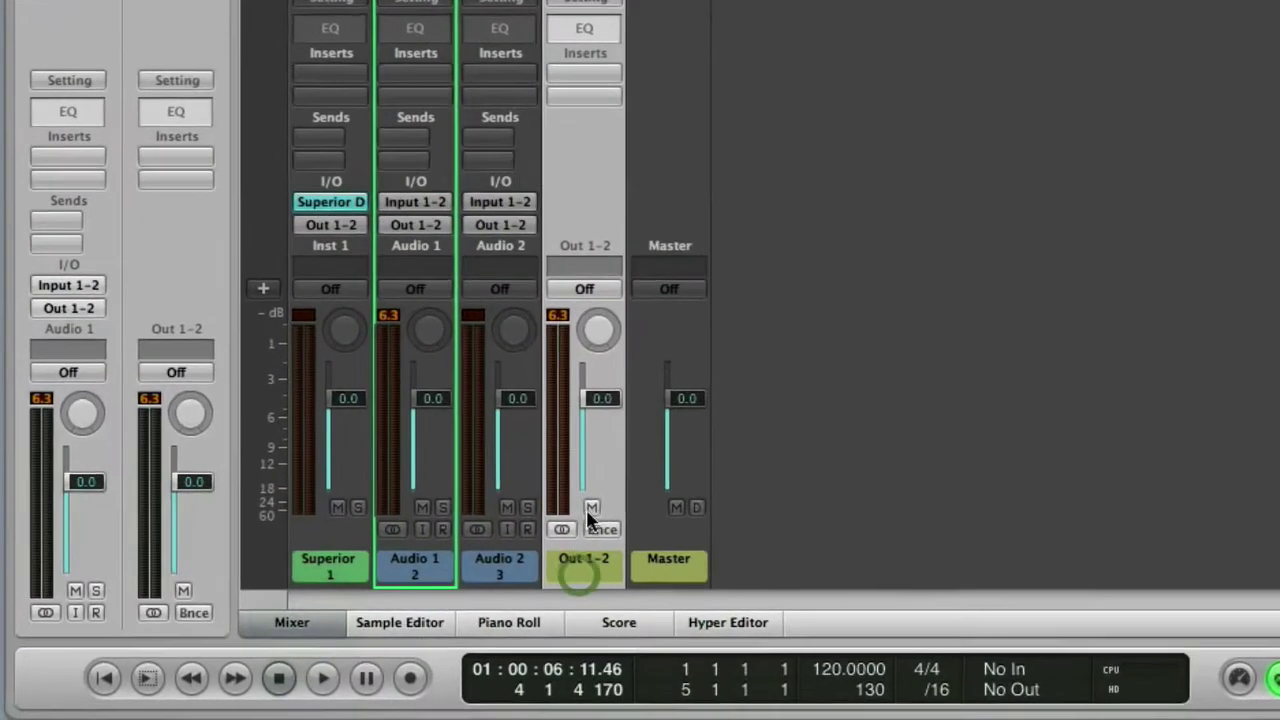
click(510, 586)
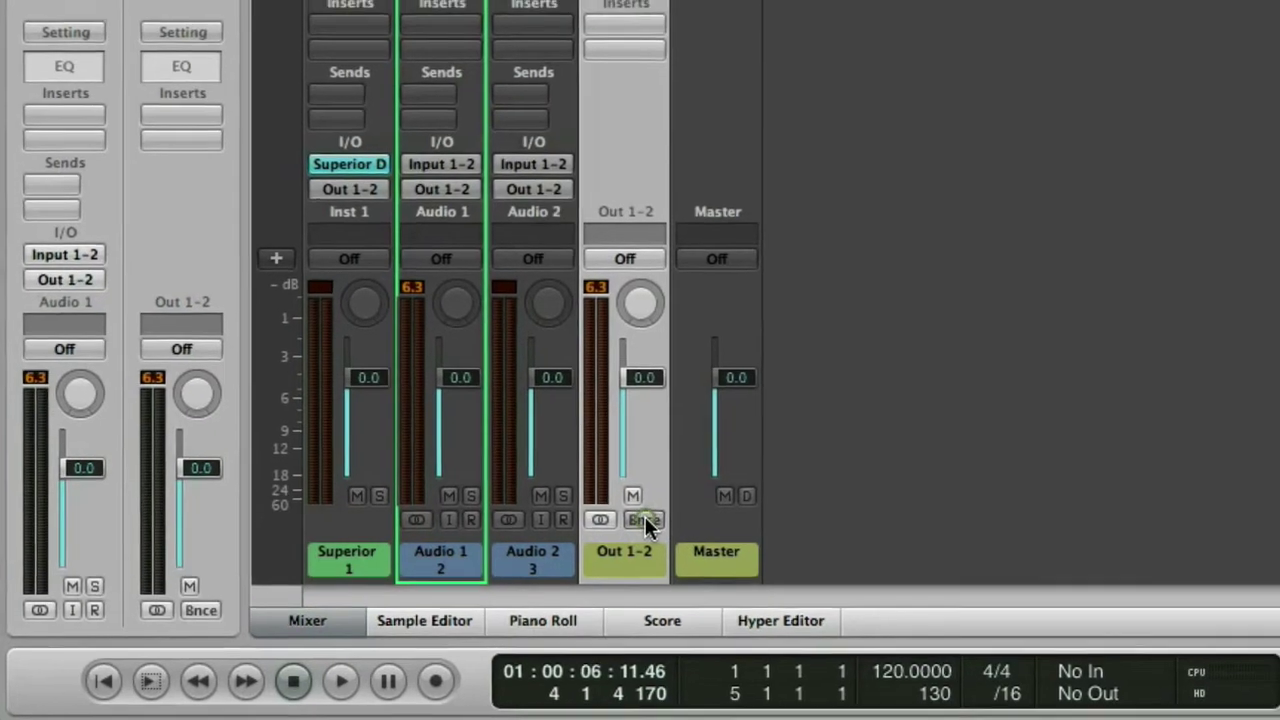
- Open the Out 1-2 Bounce dialog and review the MP3, M4A: AAC and Burn: CDDA destination settings
click(660, 511)
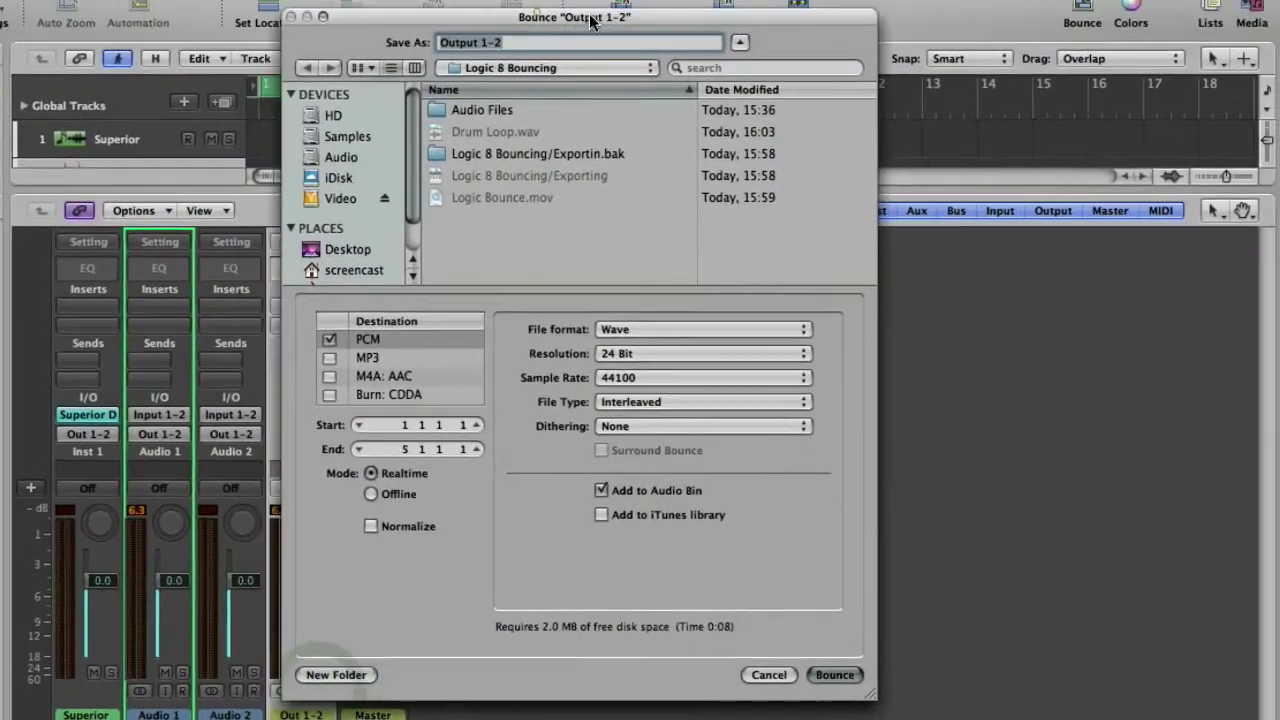
drag(590, 20, 616, 22)
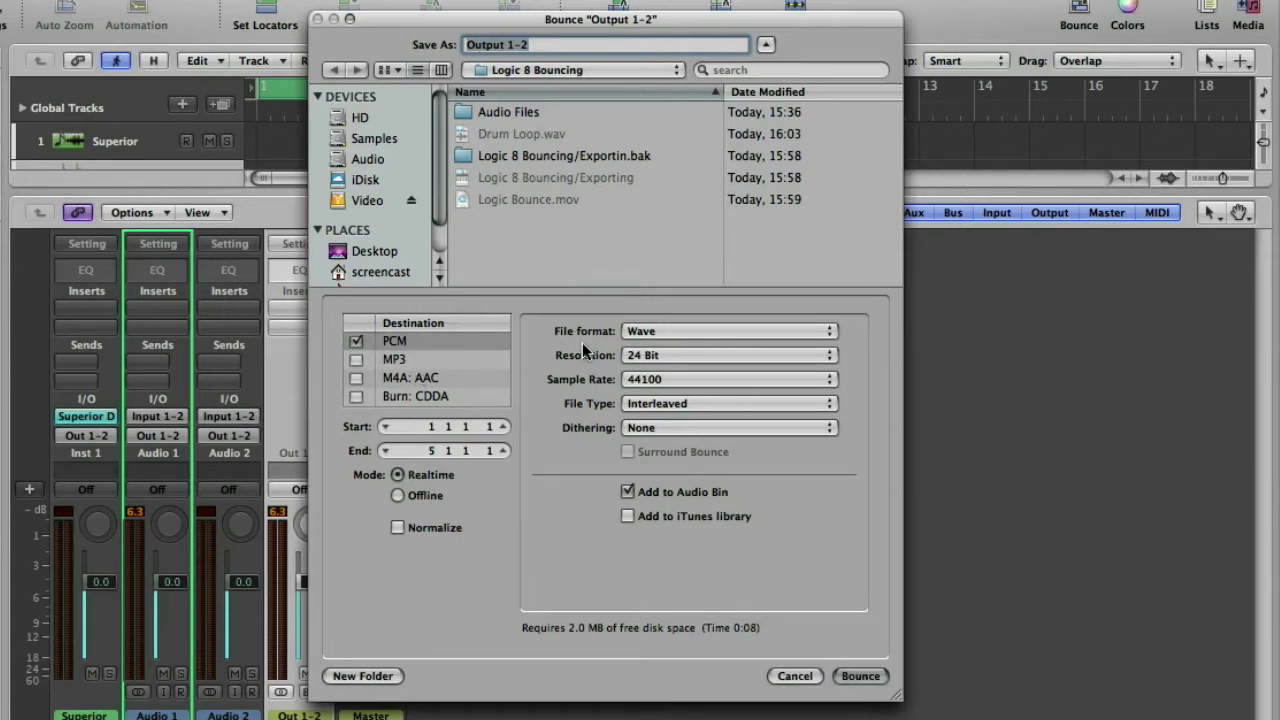
click(430, 336)
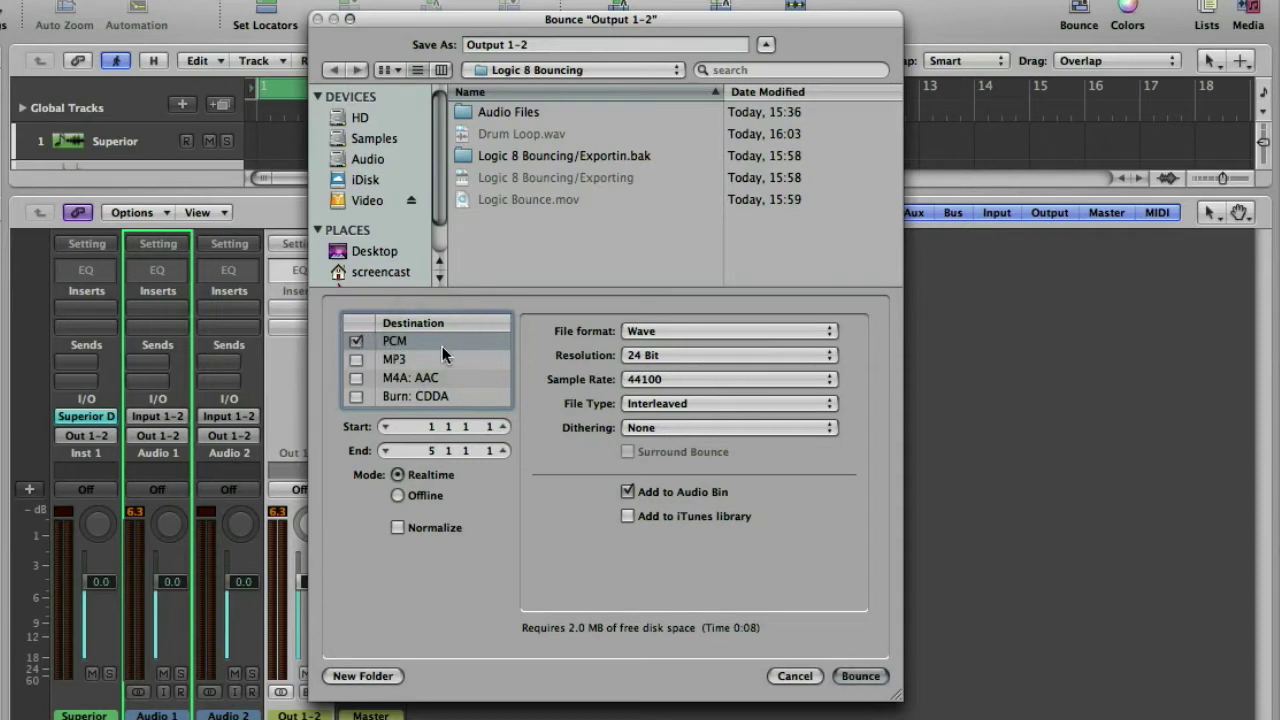
click(390, 362)
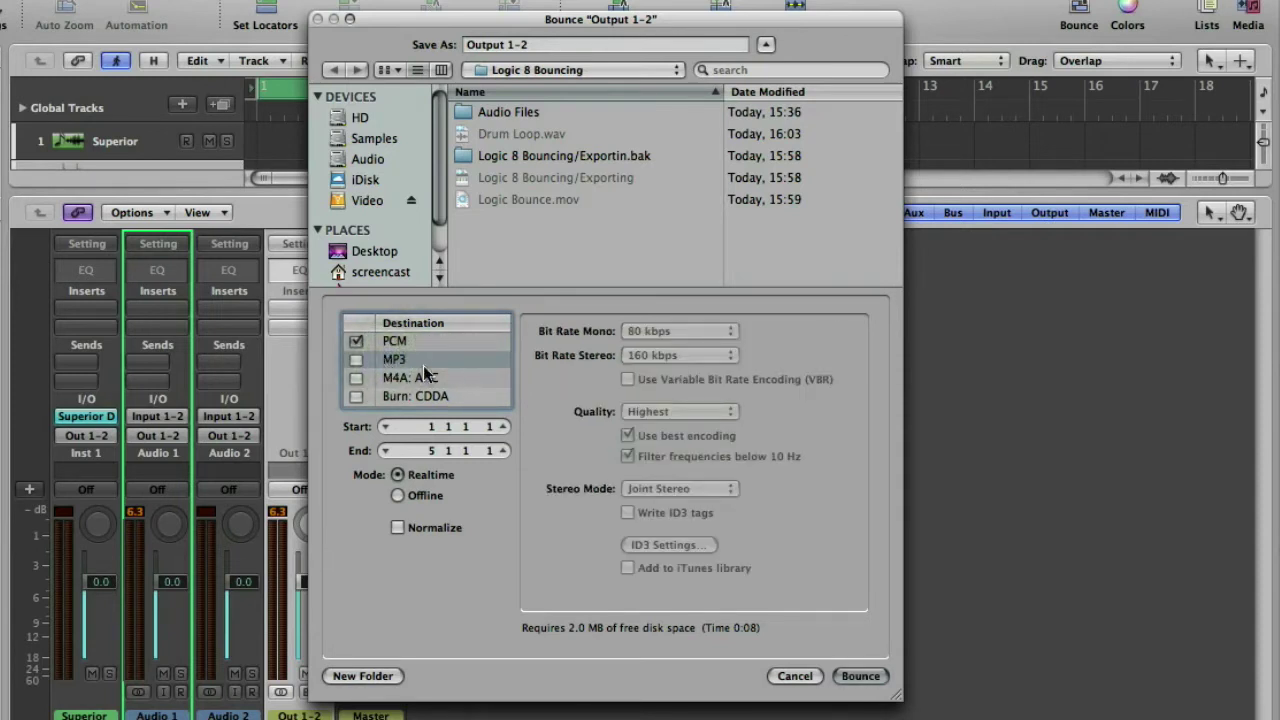
click(414, 377)
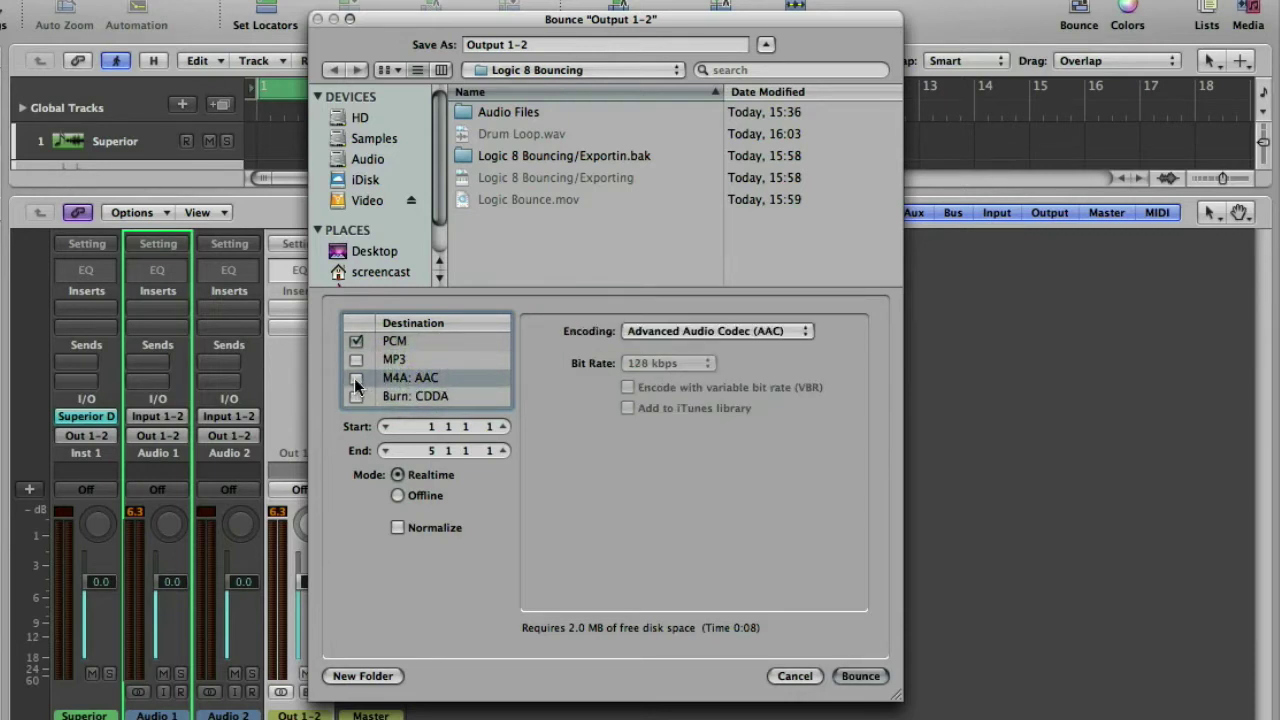
click(415, 397)
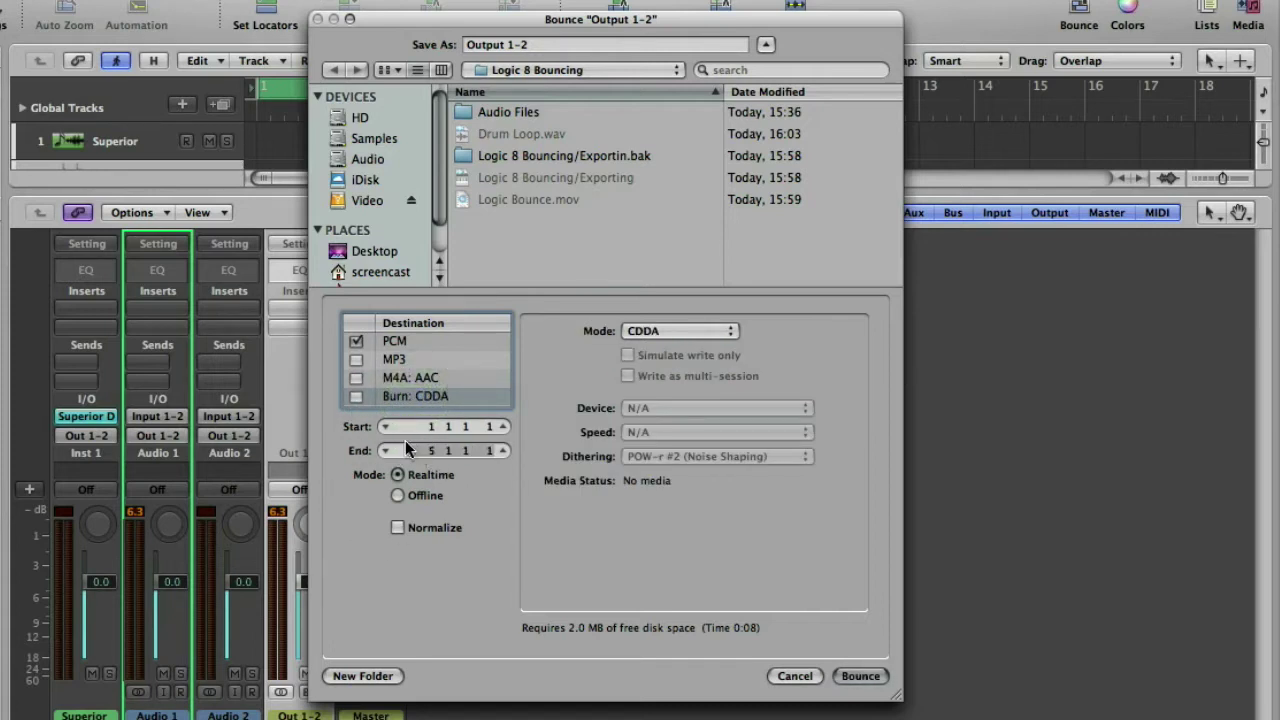
- Set the bounce Mode to Realtime and return to the PCM destination settings
click(453, 427)
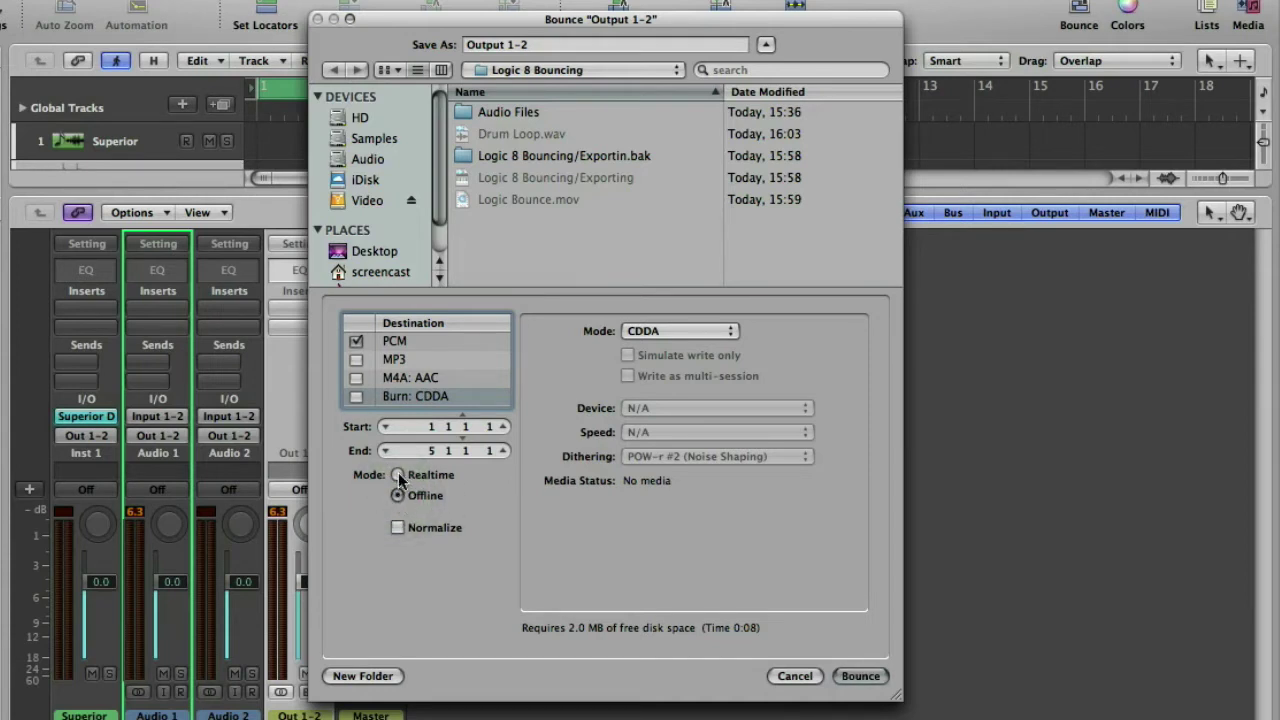
click(397, 477)
click(407, 341)
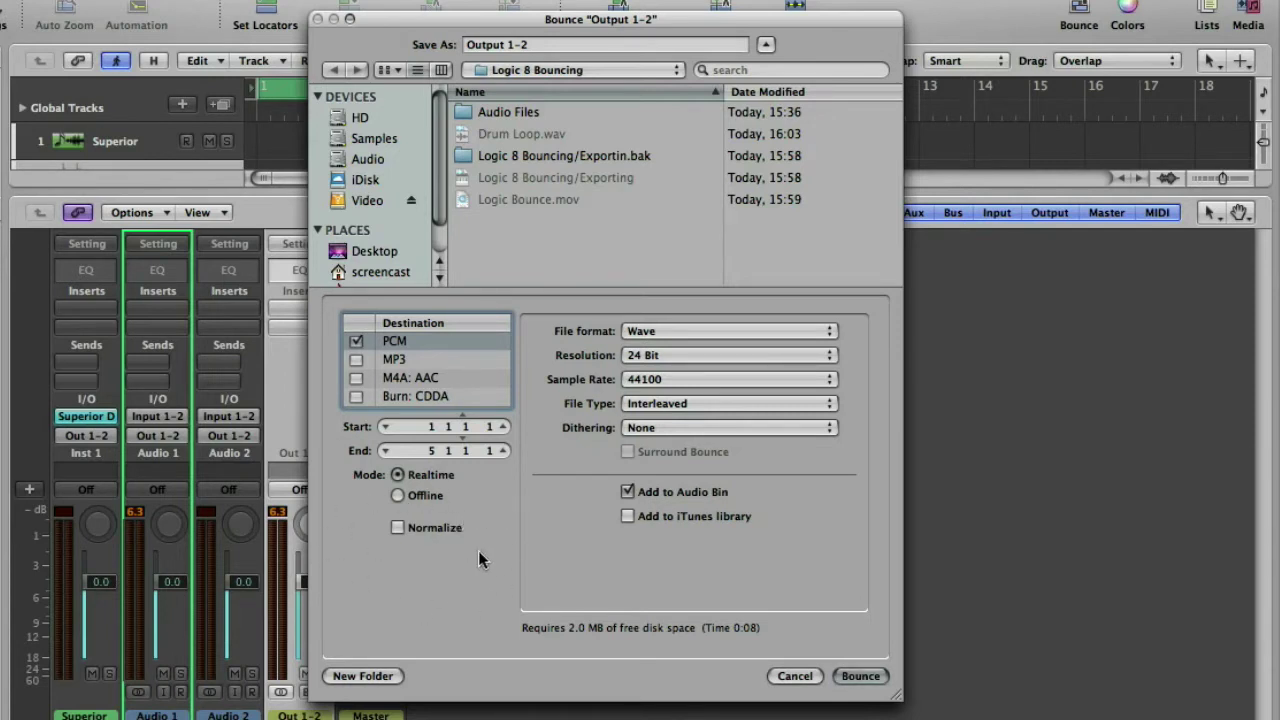
click(699, 333)
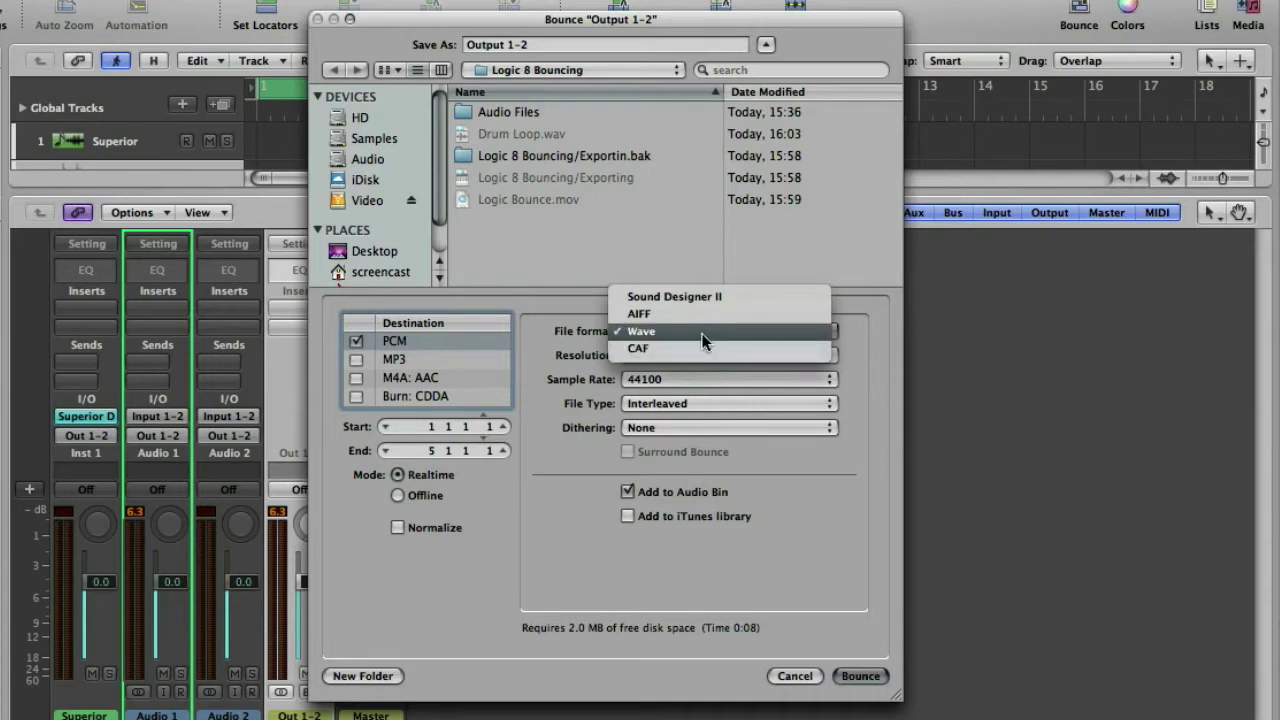
click(707, 337)
click(677, 352)
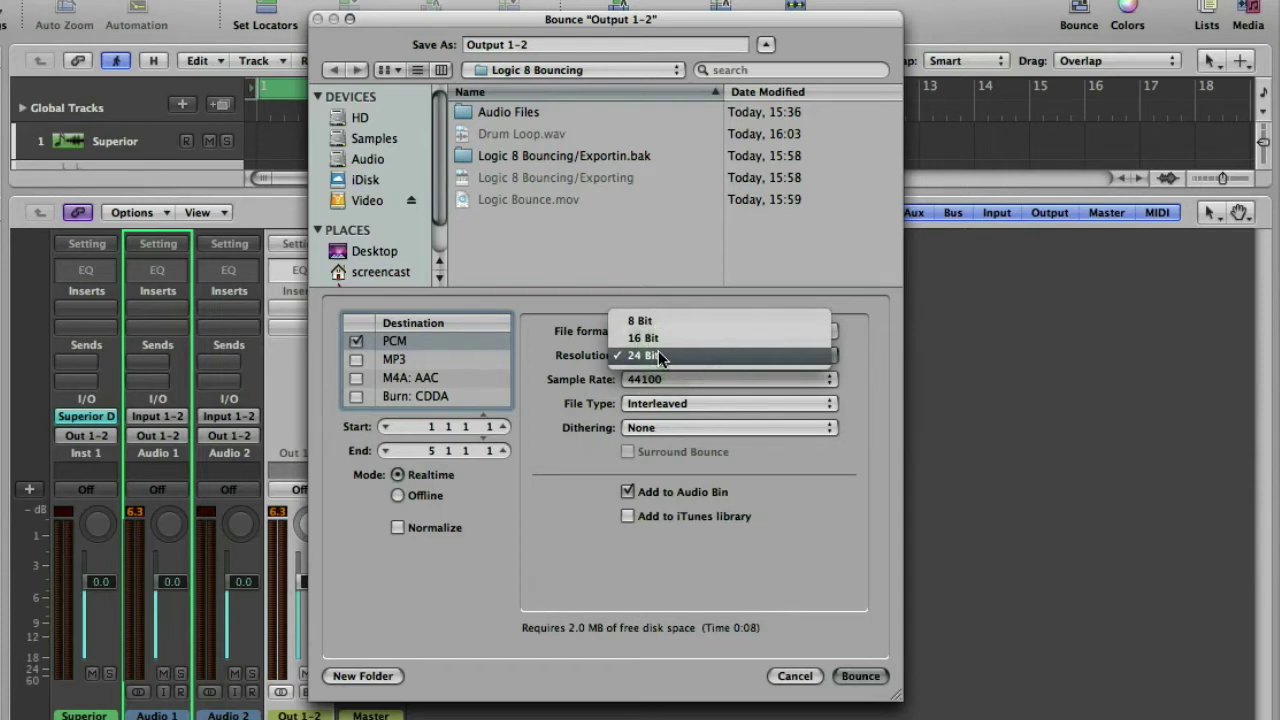
click(662, 354)
click(655, 379)
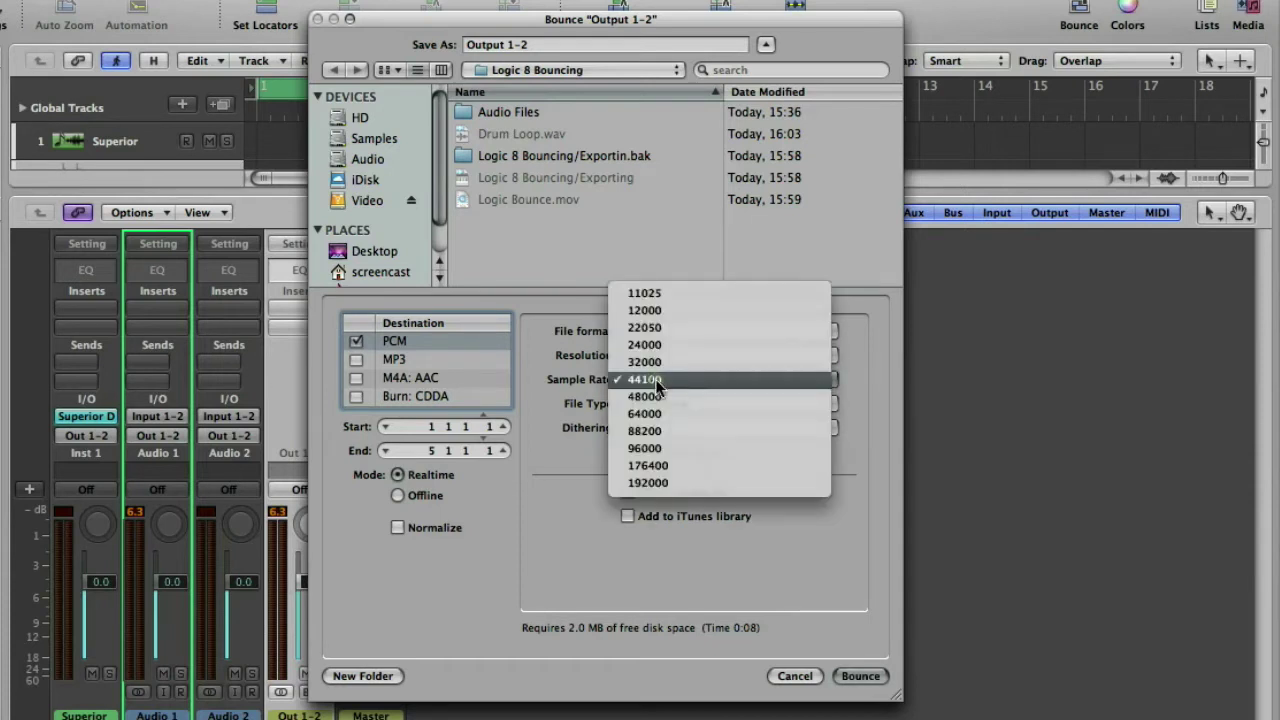
click(791, 384)
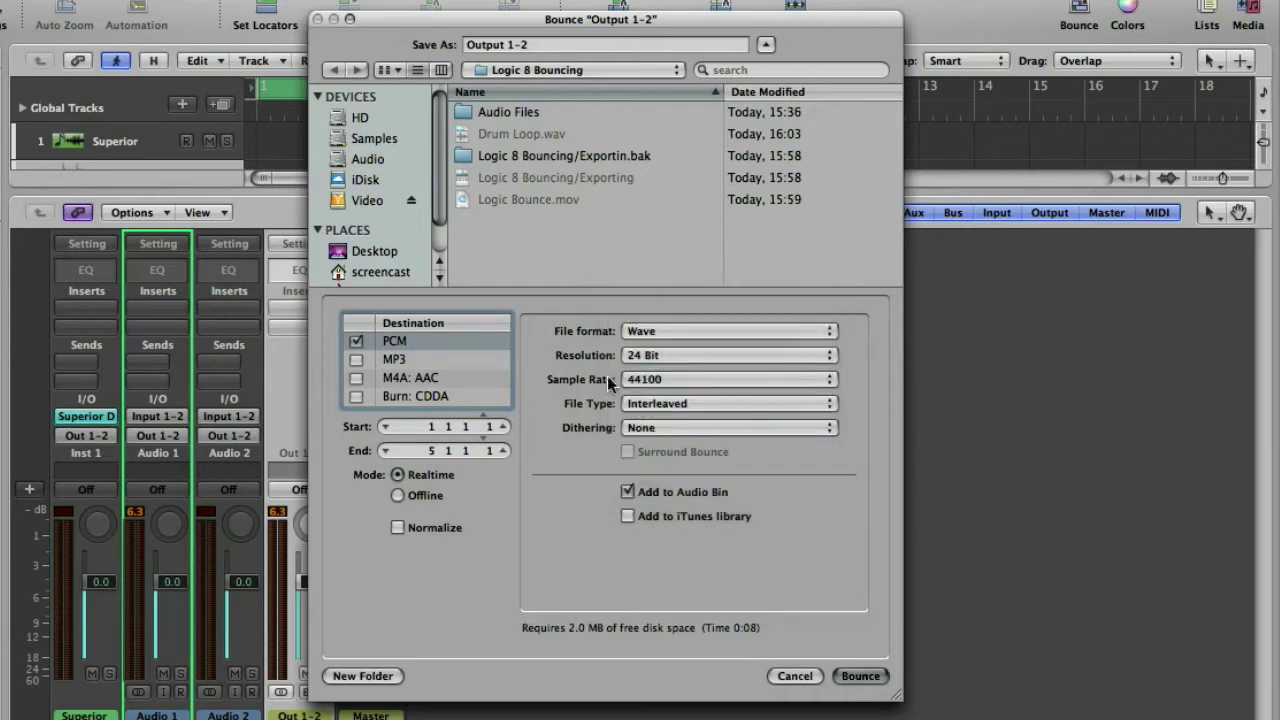
click(686, 379)
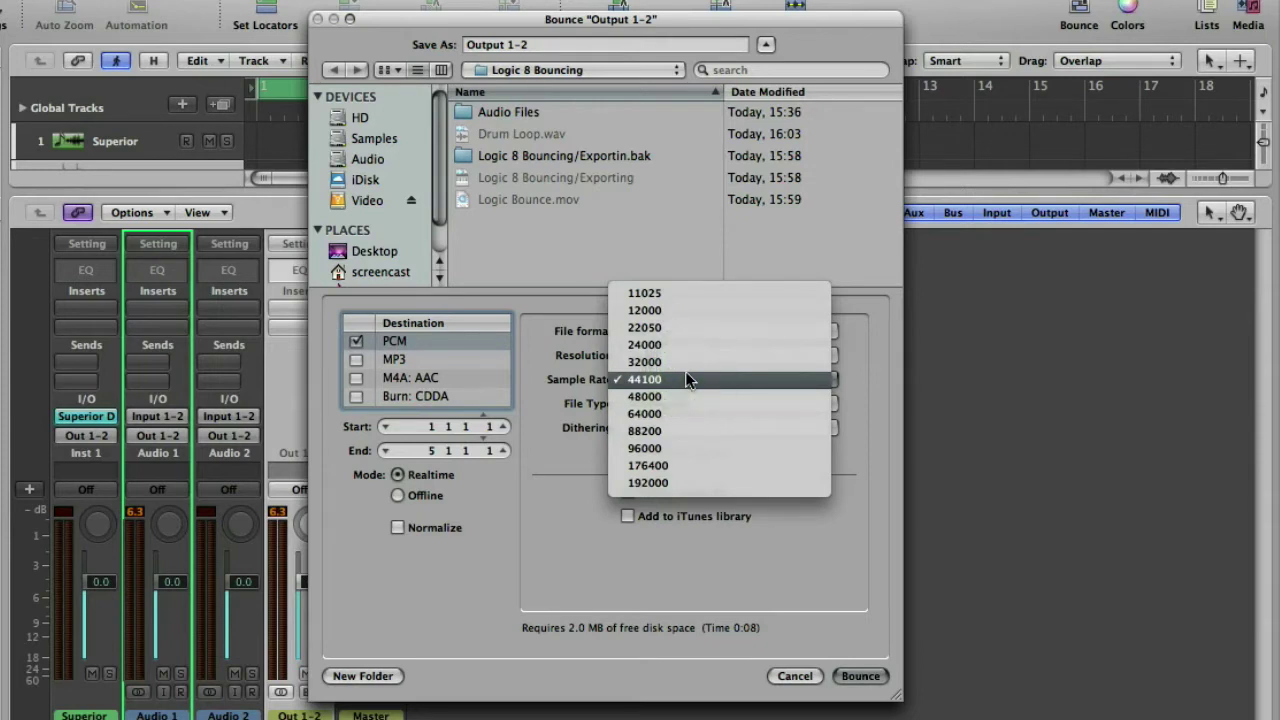
click(686, 379)
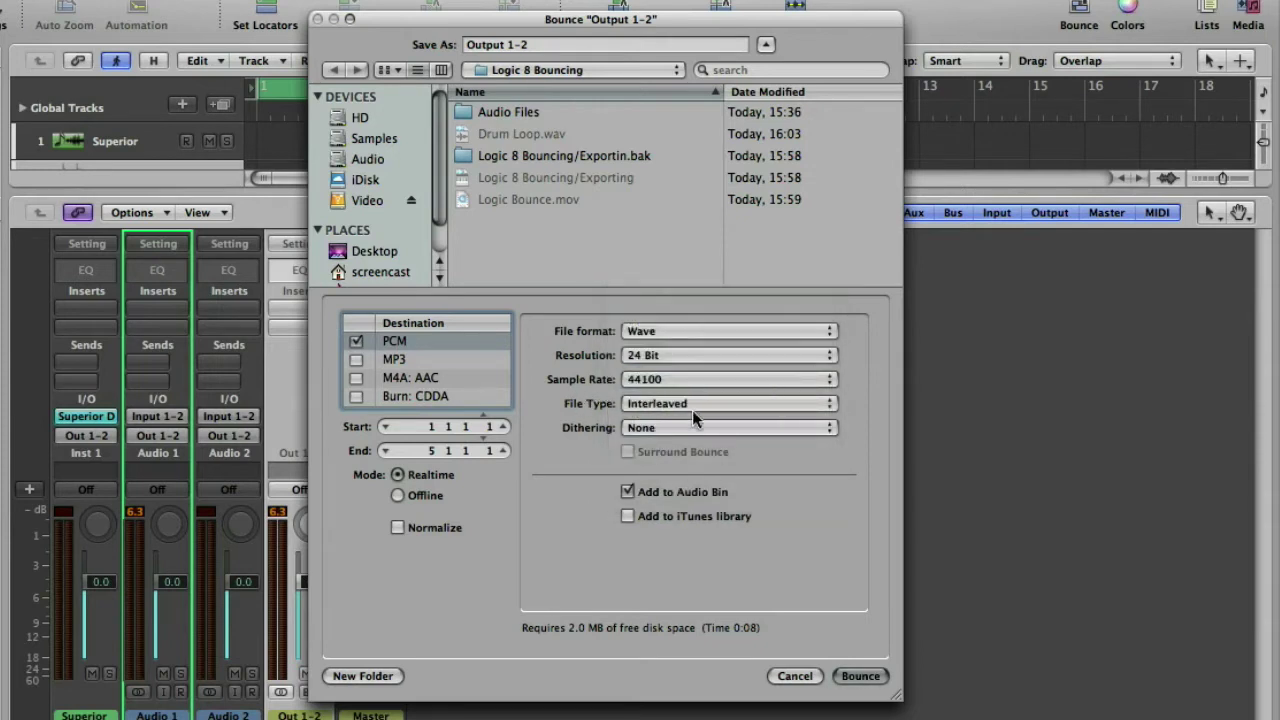
- Keep Interleaved file type with dithering None, and untick Add to iTunes library
click(676, 403)
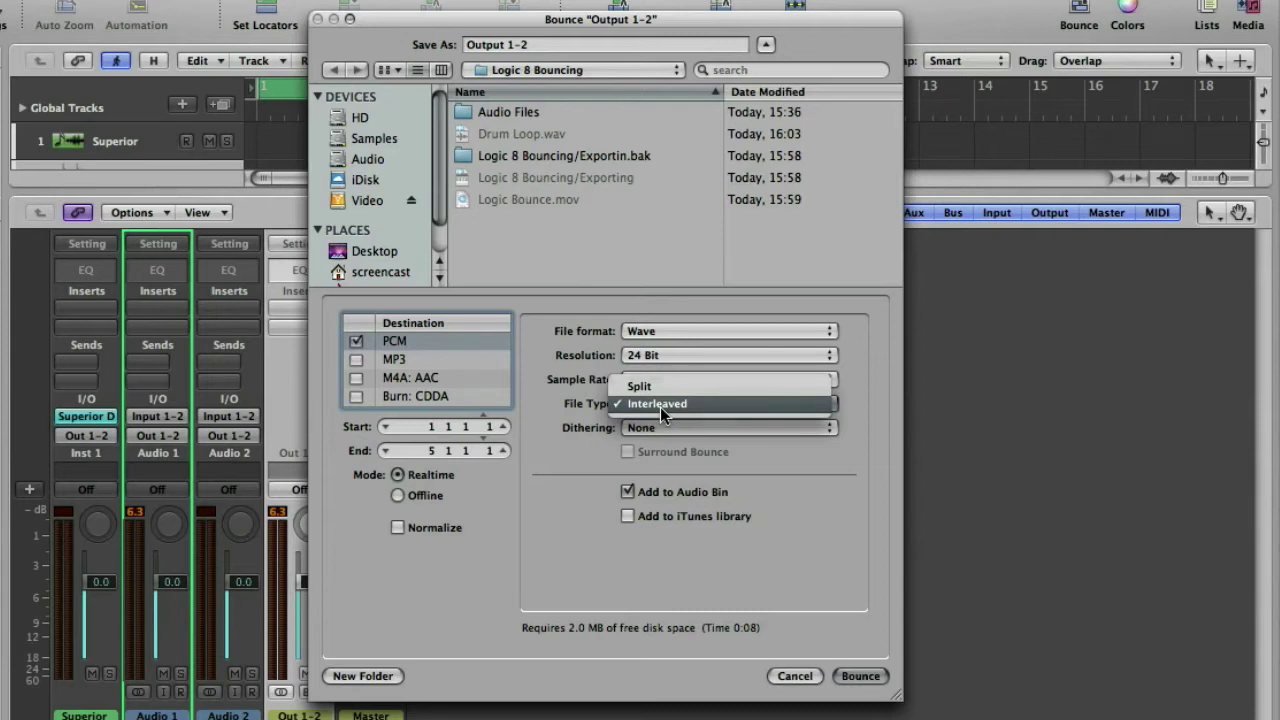
click(660, 408)
click(662, 427)
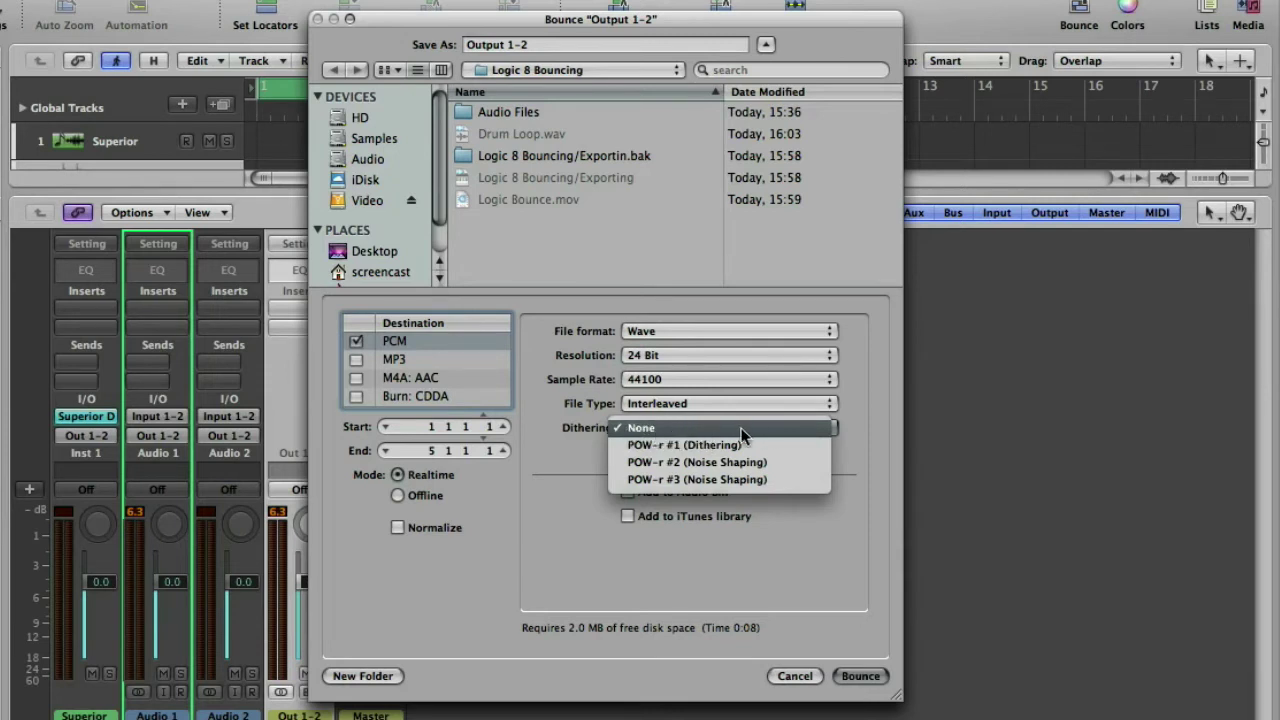
click(690, 427)
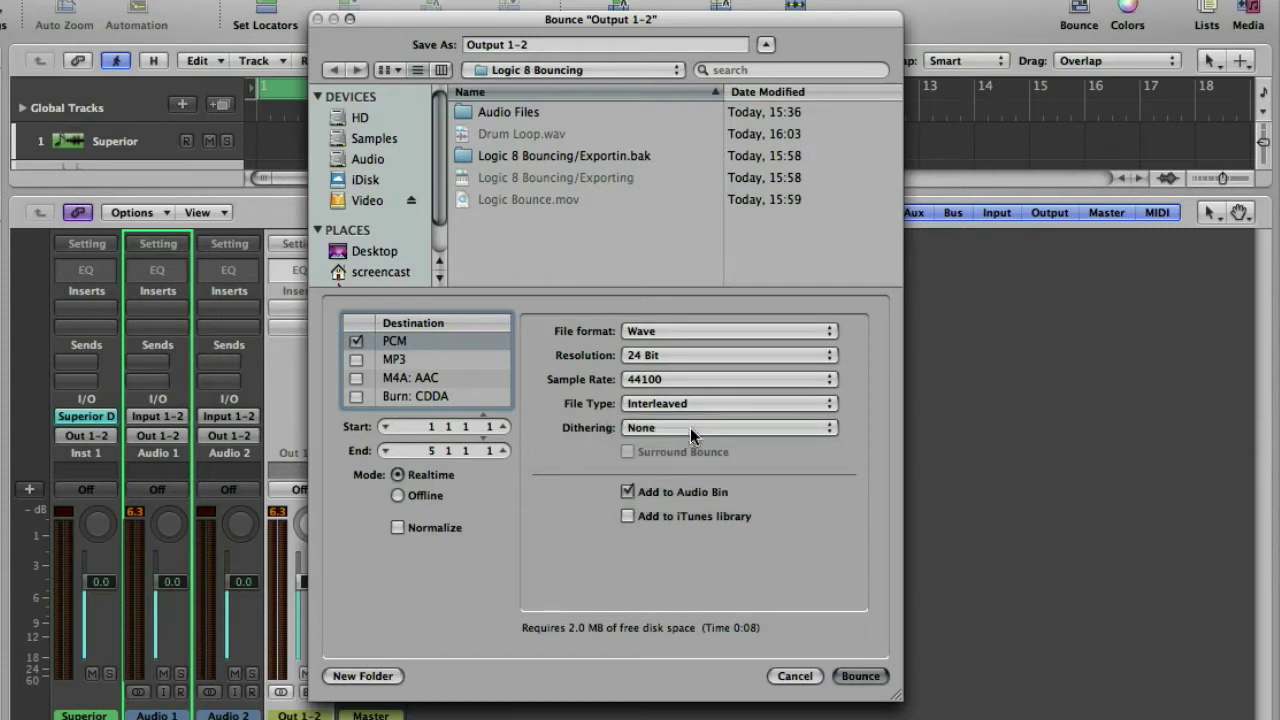
click(627, 516)
- Take the name from Drum Loop.wav and change it to Drum Loop 2
click(543, 131)
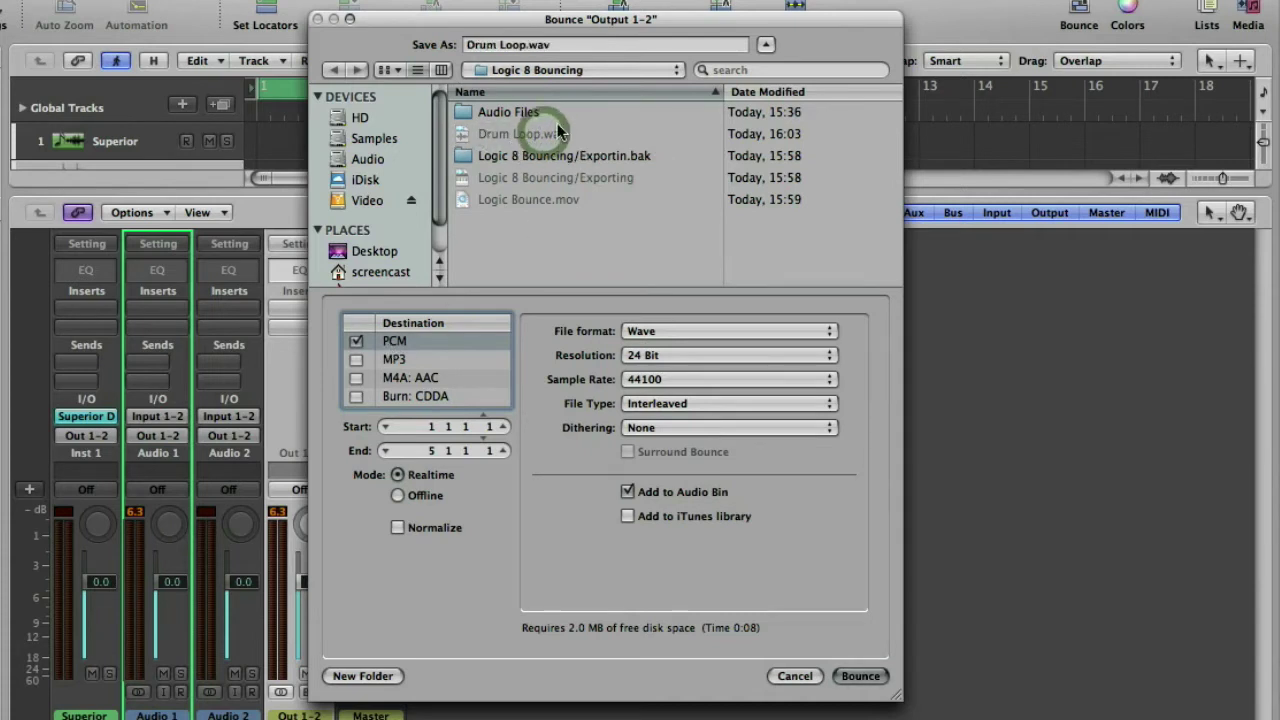
click(568, 44)
key(BackSpace)
key(BackSpace)
key(BackSpace)
key(BackSpace)
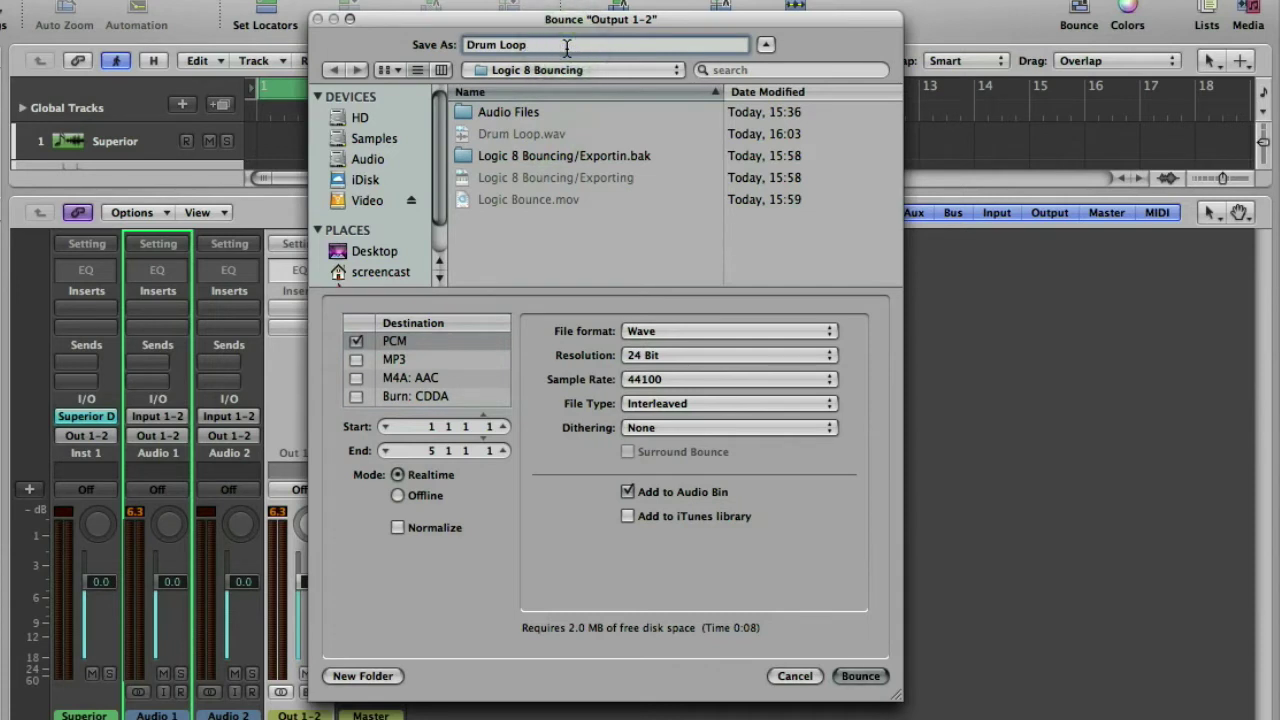
text(2)
- Cancel the bounce, hide the Mixer, and select the Drum Loop and Superior regions
click(793, 676)
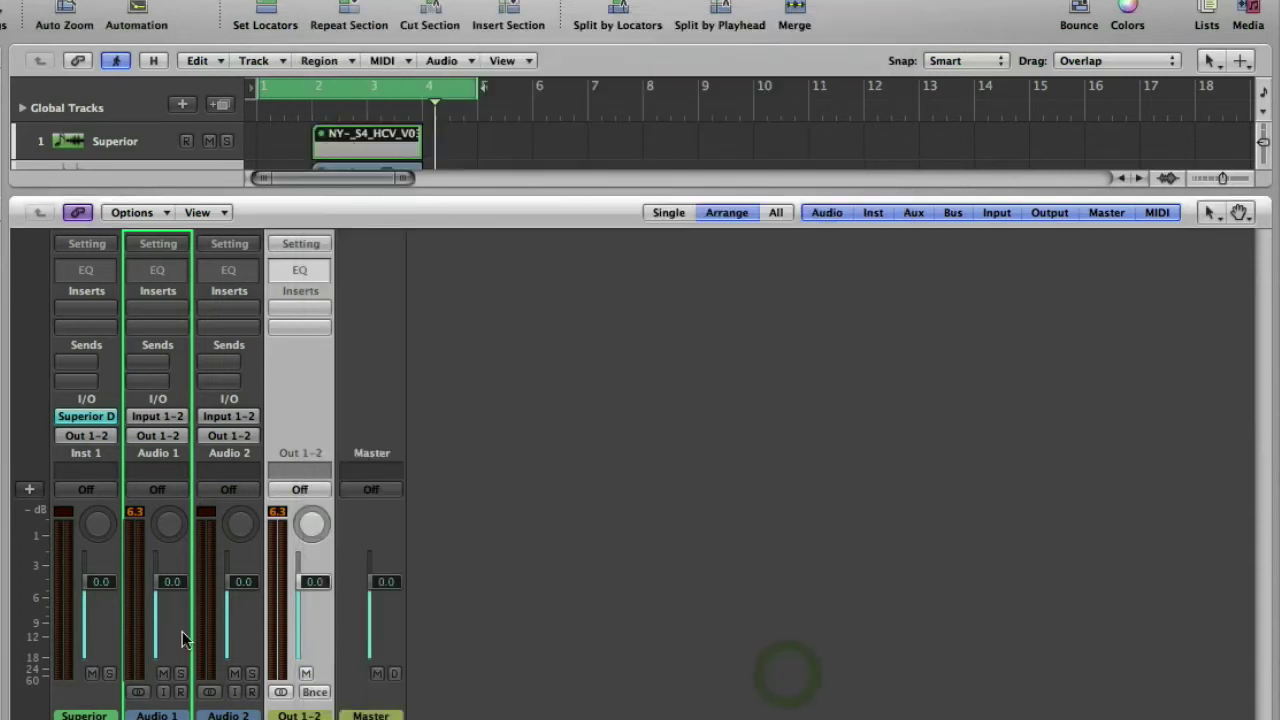
key(x)
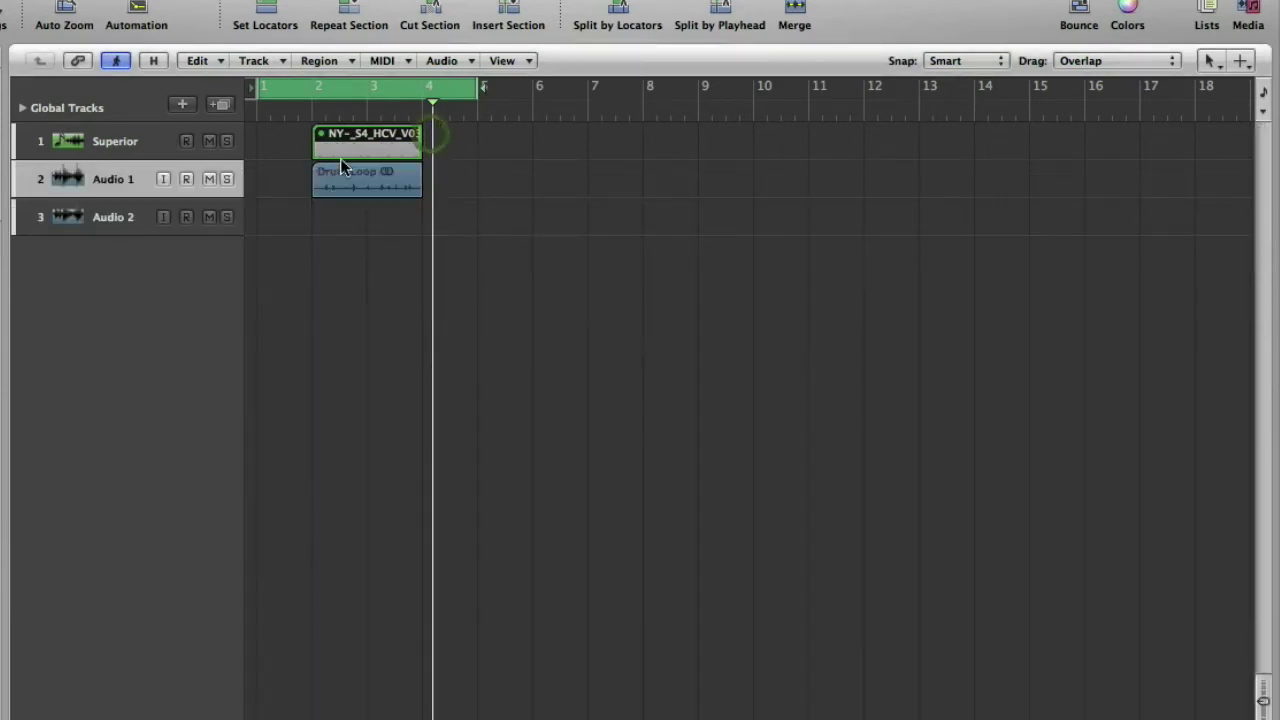
click(357, 186)
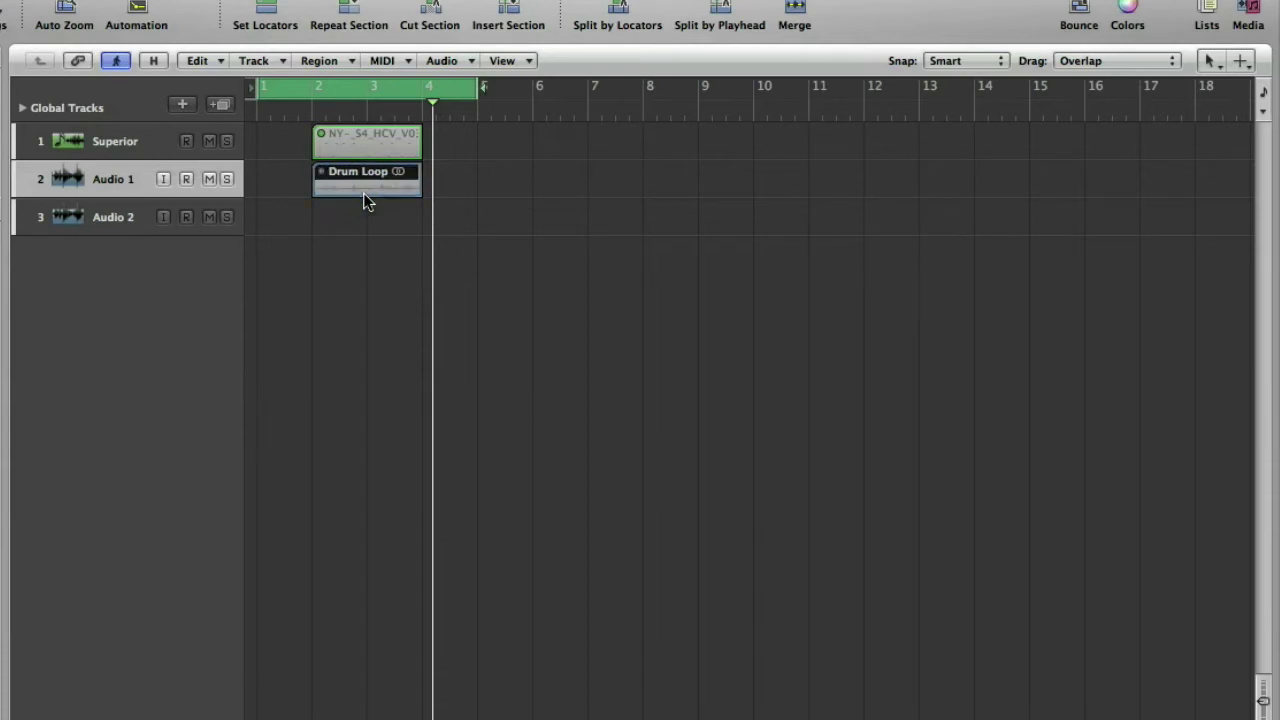
click(352, 148)
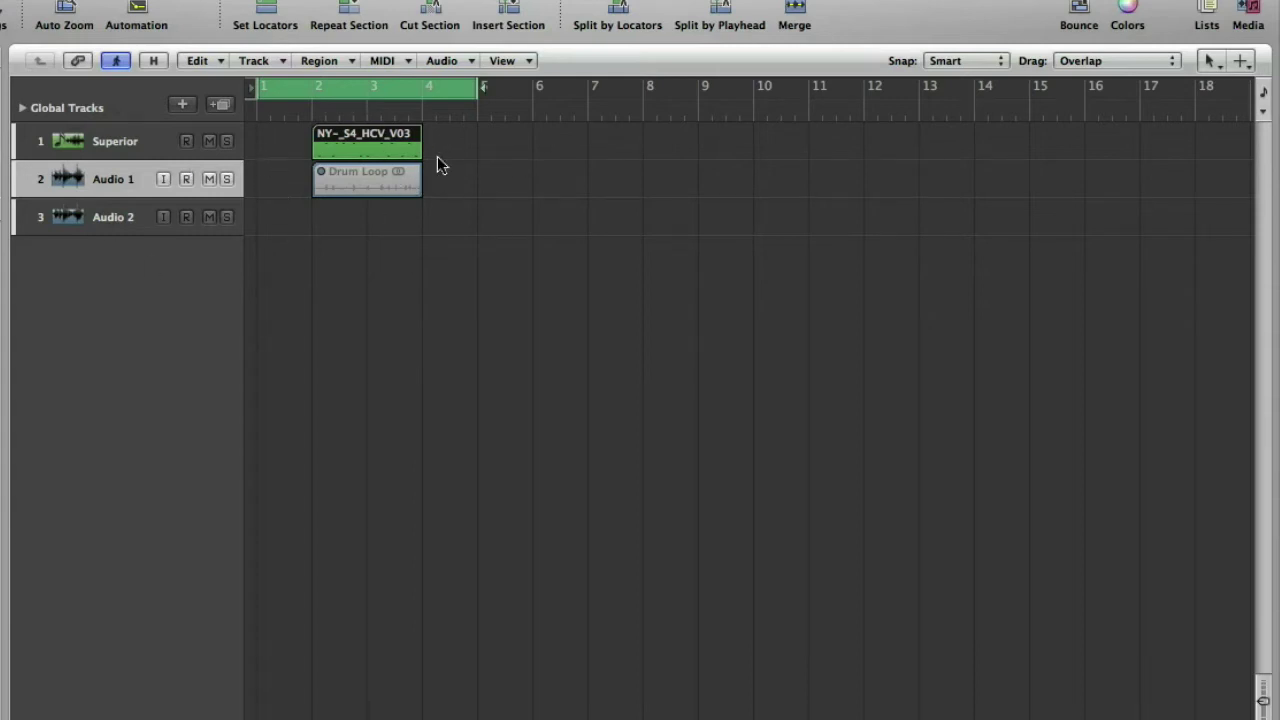
- Bounce the output to a PCM 24-bit 44100 Wave file named Drum Loop 2
key(super+b)
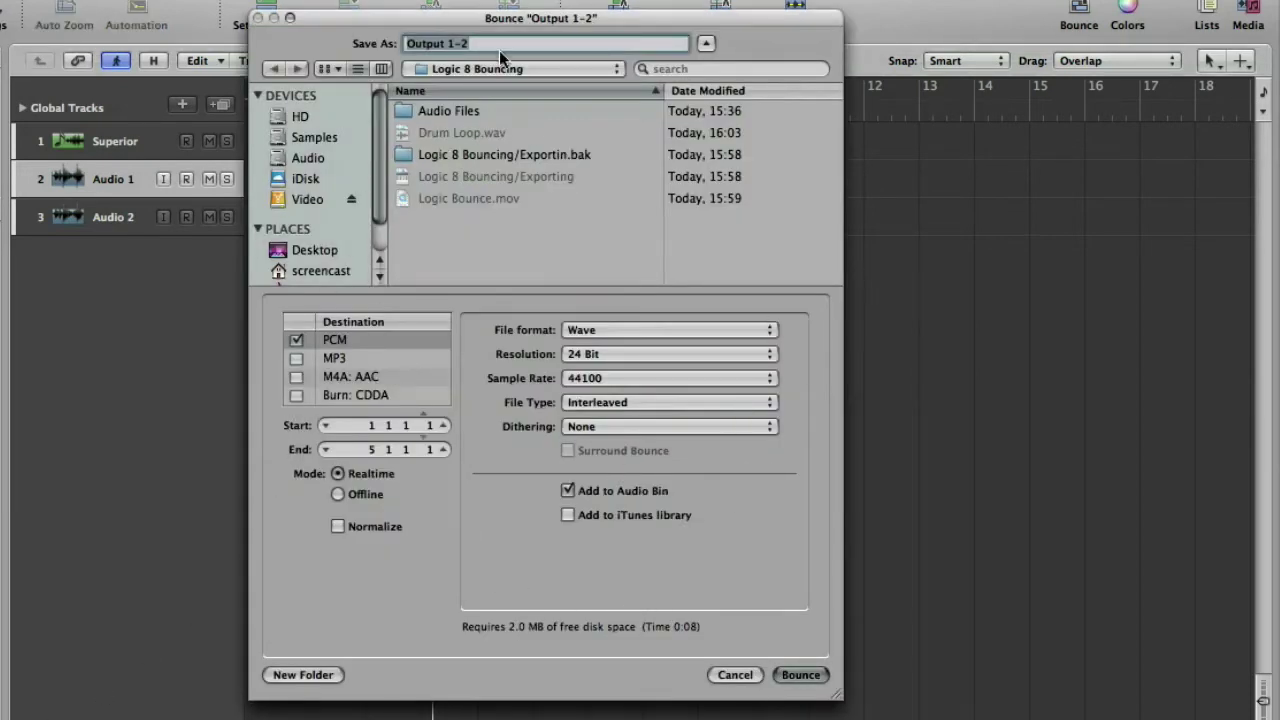
click(474, 135)
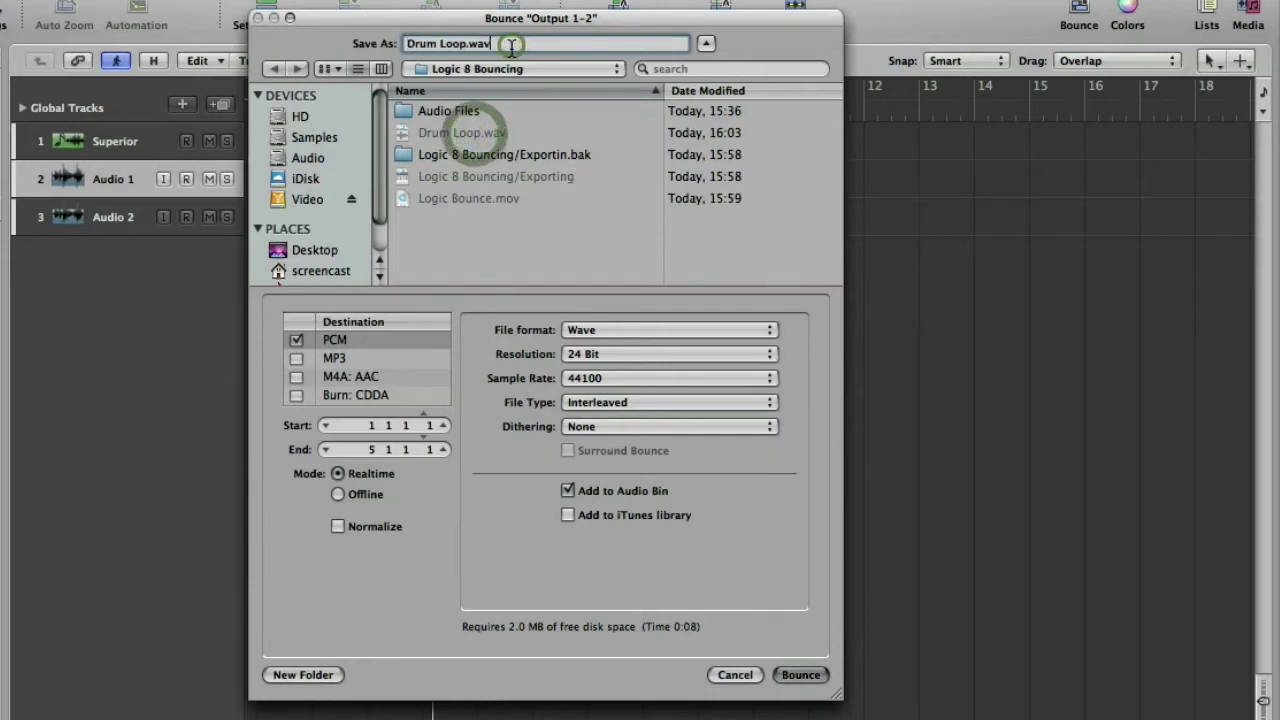
click(511, 45)
key(BackSpace)
key(BackSpace)
key(BackSpace)
key(BackSpace)
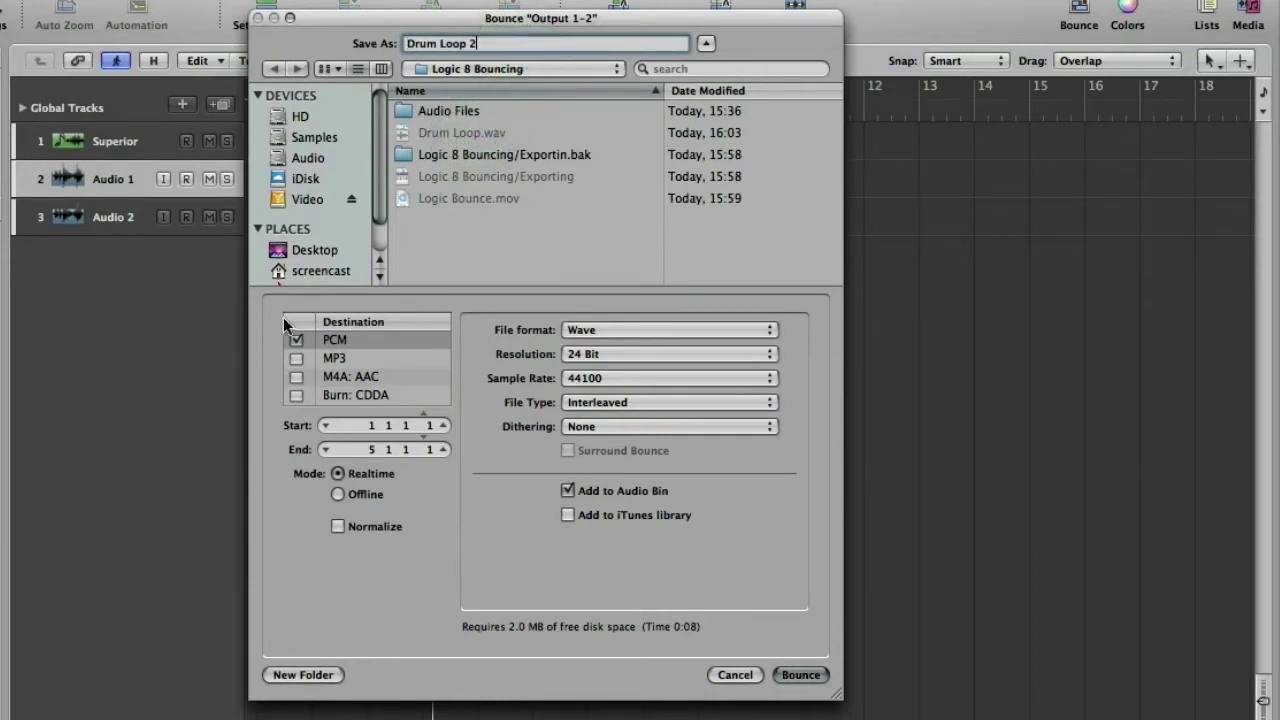
click(803, 676)
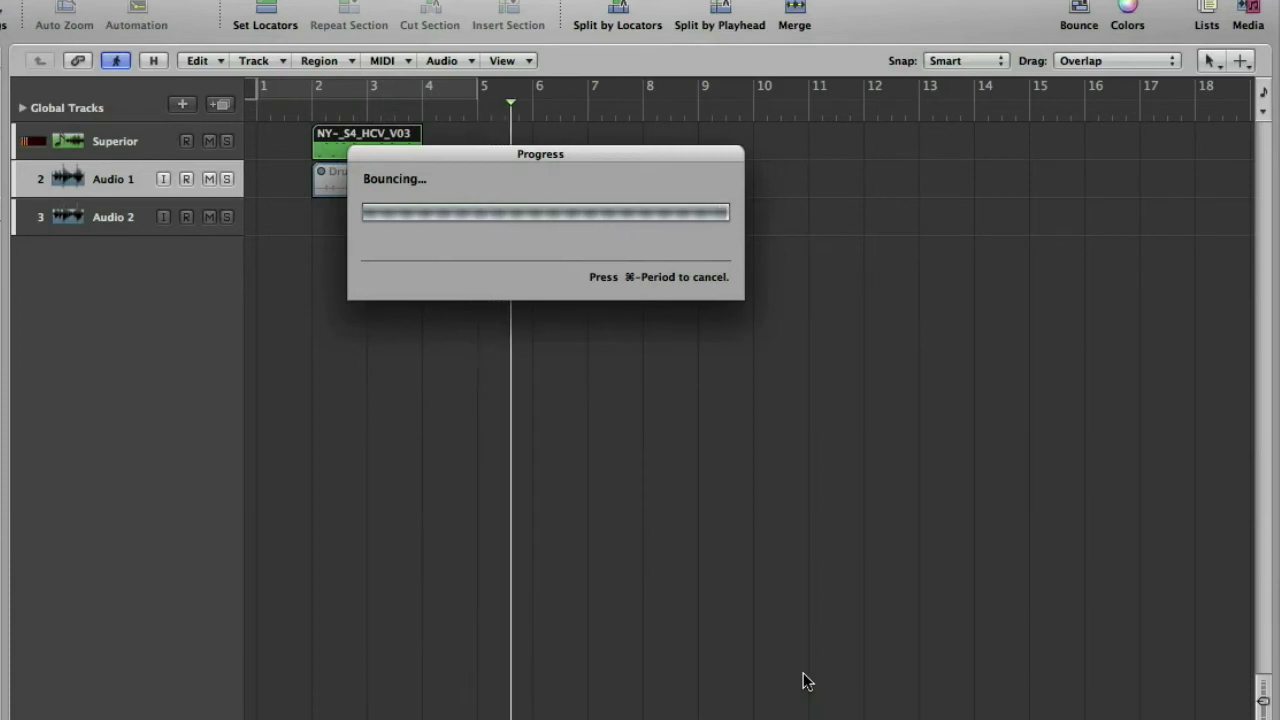
- Bring Drum Loop 2 from the Bin onto Audio 2 and delete the empty Audio 3 track
click(1249, 14)
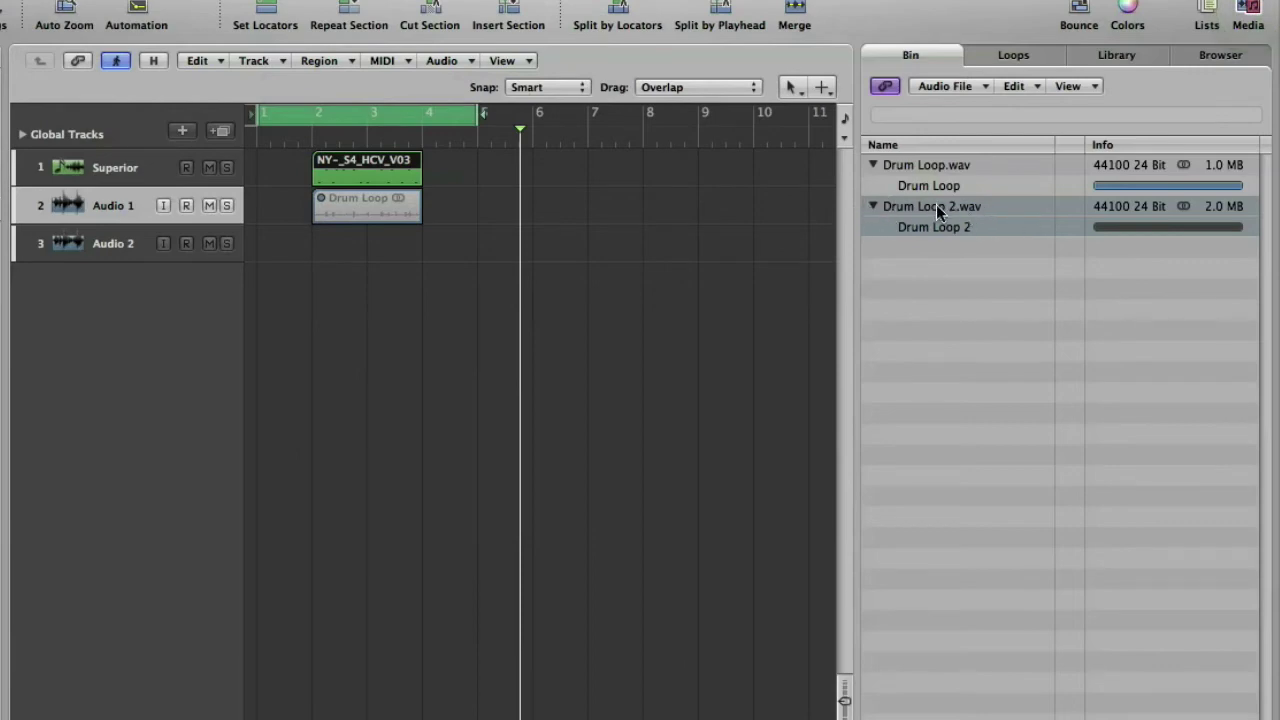
drag(937, 210, 258, 272)
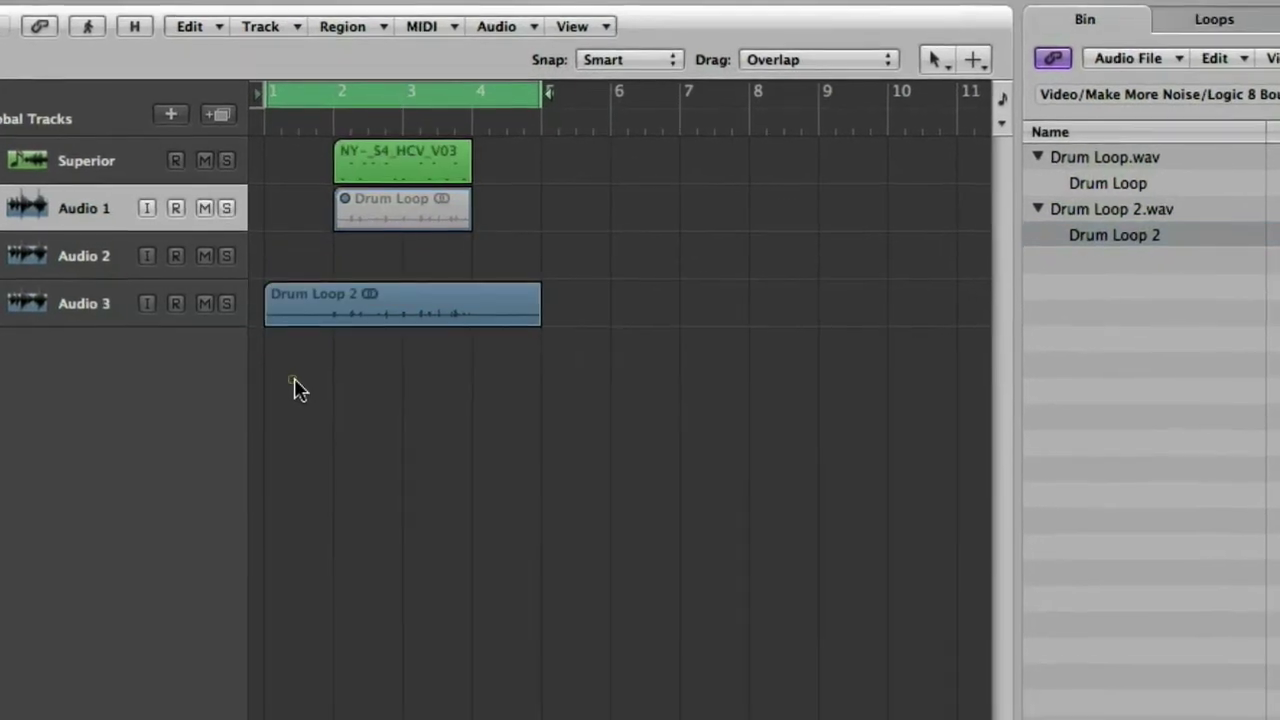
drag(329, 306, 322, 258)
click(85, 310)
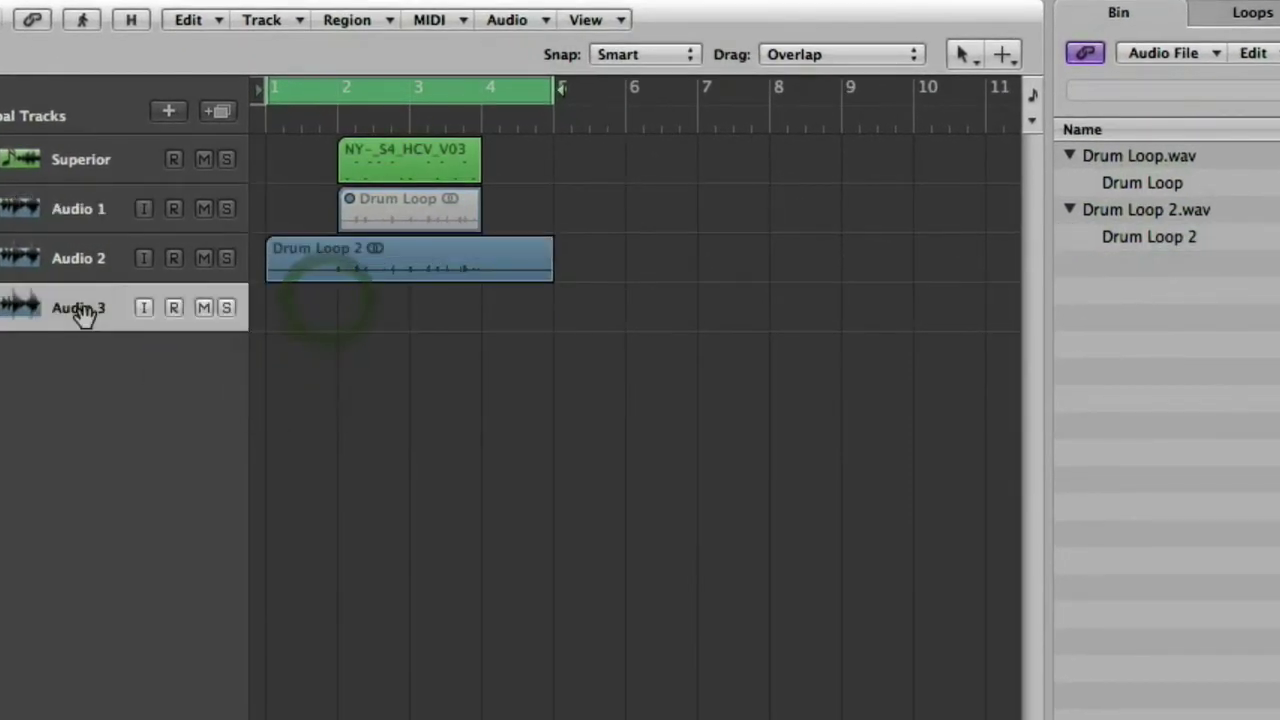
key(super+BackSpace)
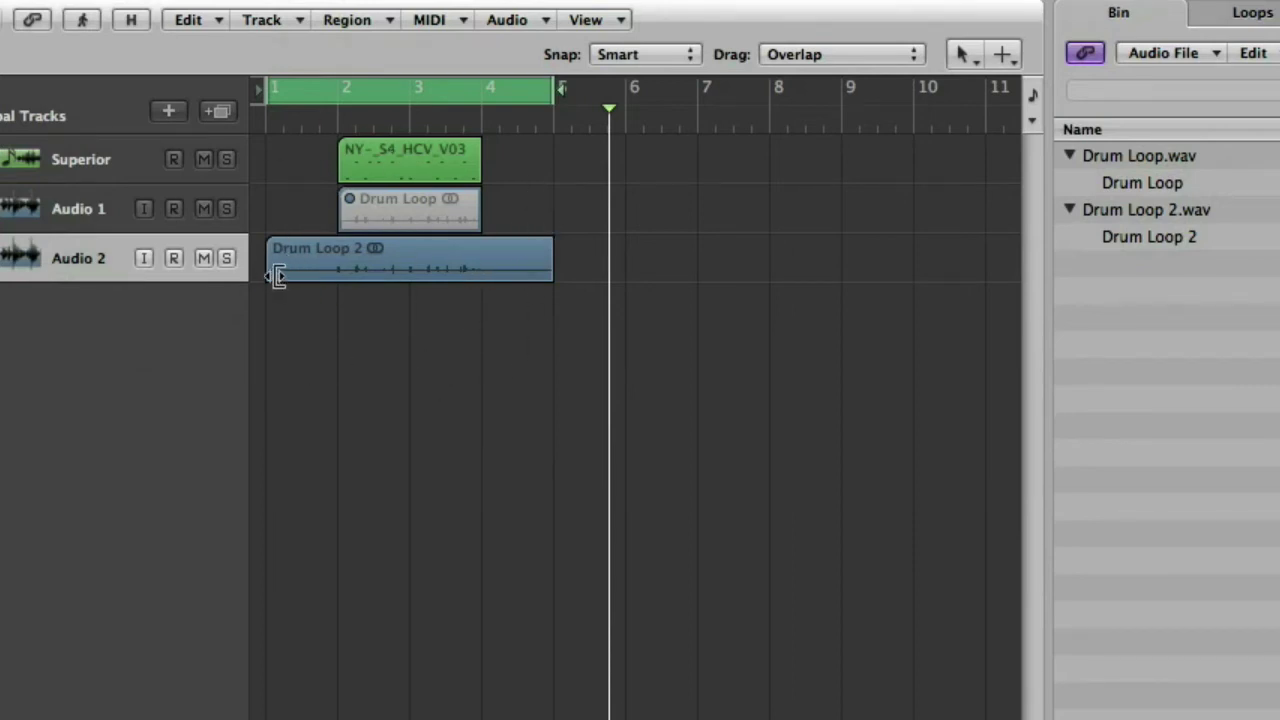
- Trim the Drum Loop 2 region to span bars 2 to 4
drag(268, 277, 340, 277)
drag(537, 270, 478, 268)
click(431, 370)
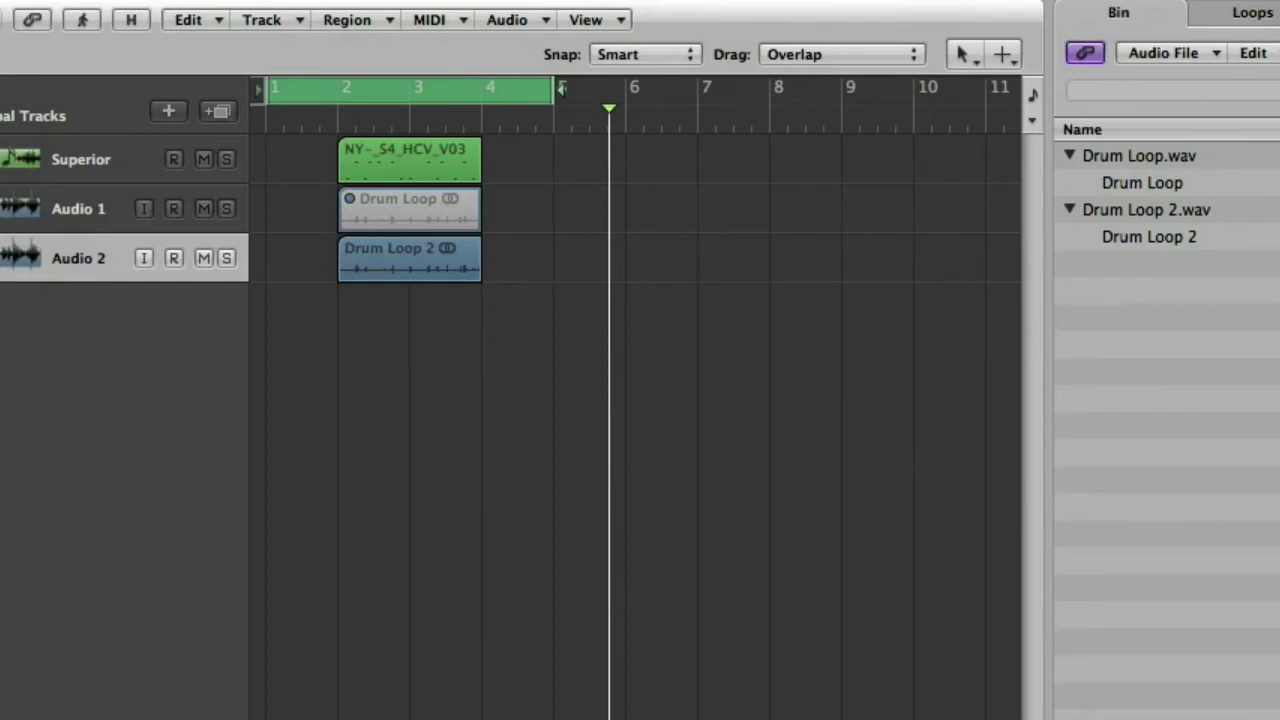
- Close the Bin, set a cycle from bar 2 to bar 4, and play it
key(b)
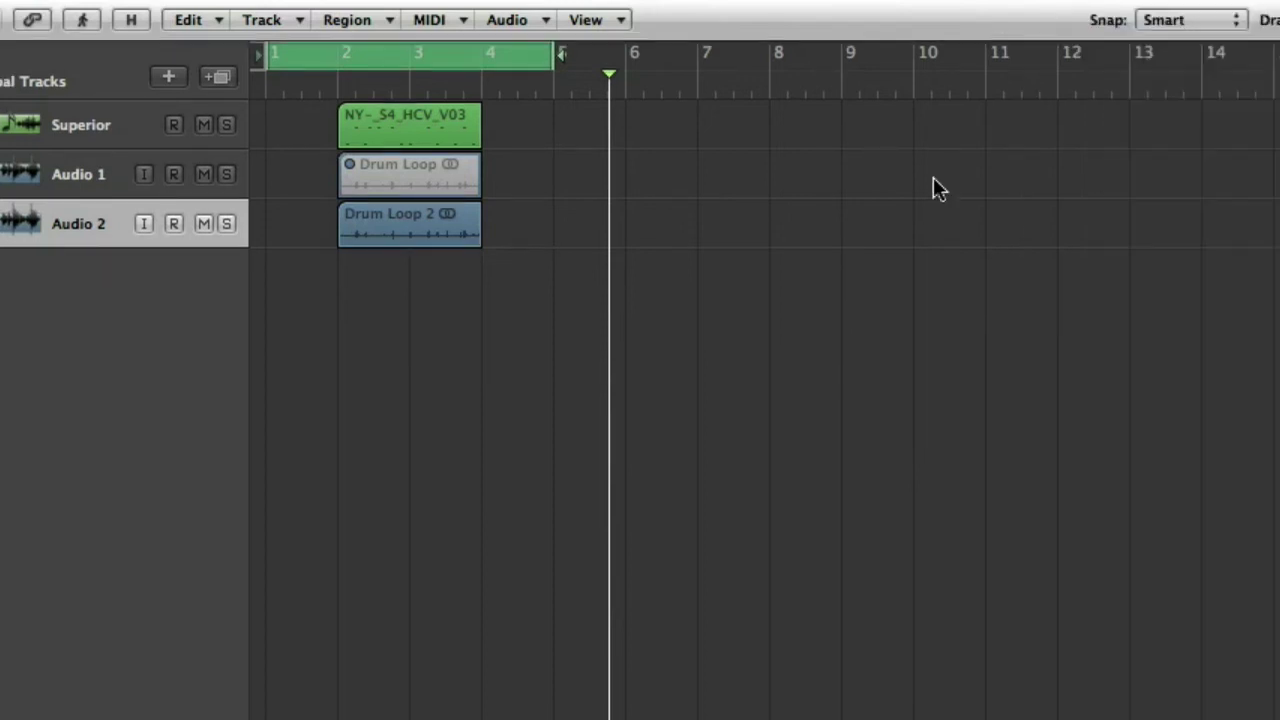
click(340, 62)
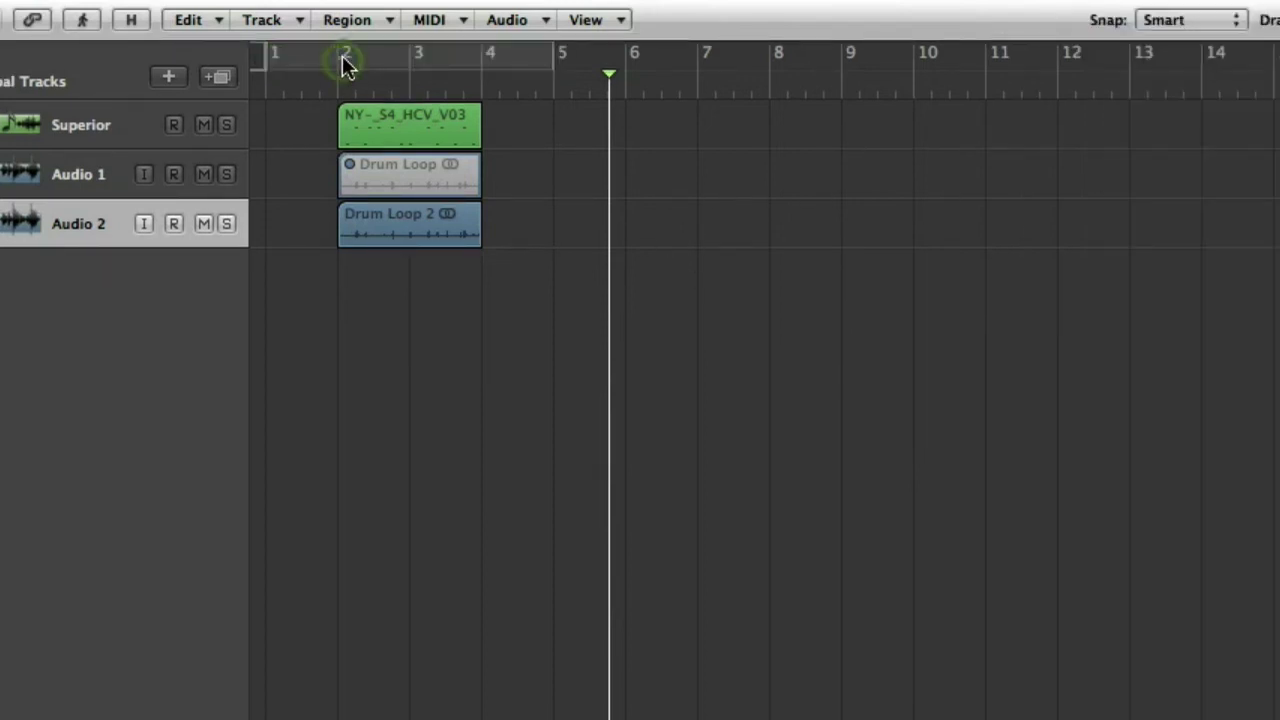
drag(354, 62, 456, 63)
click(339, 250)
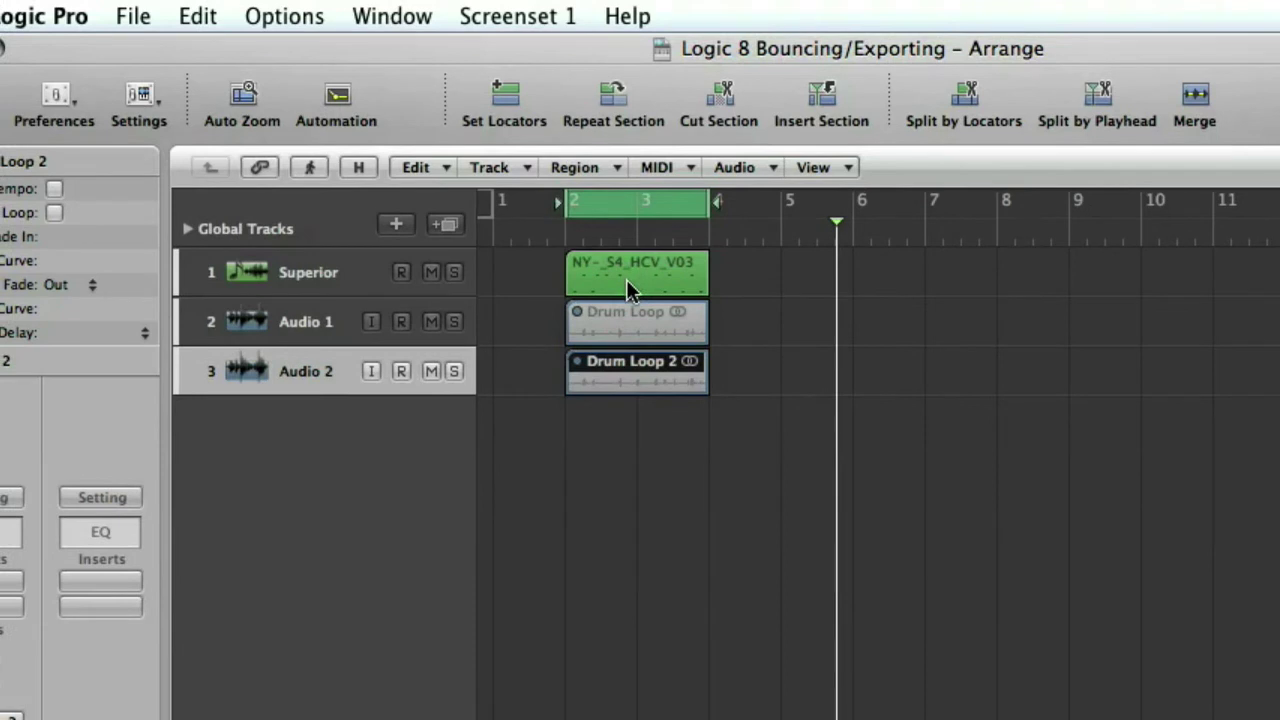
key(space)
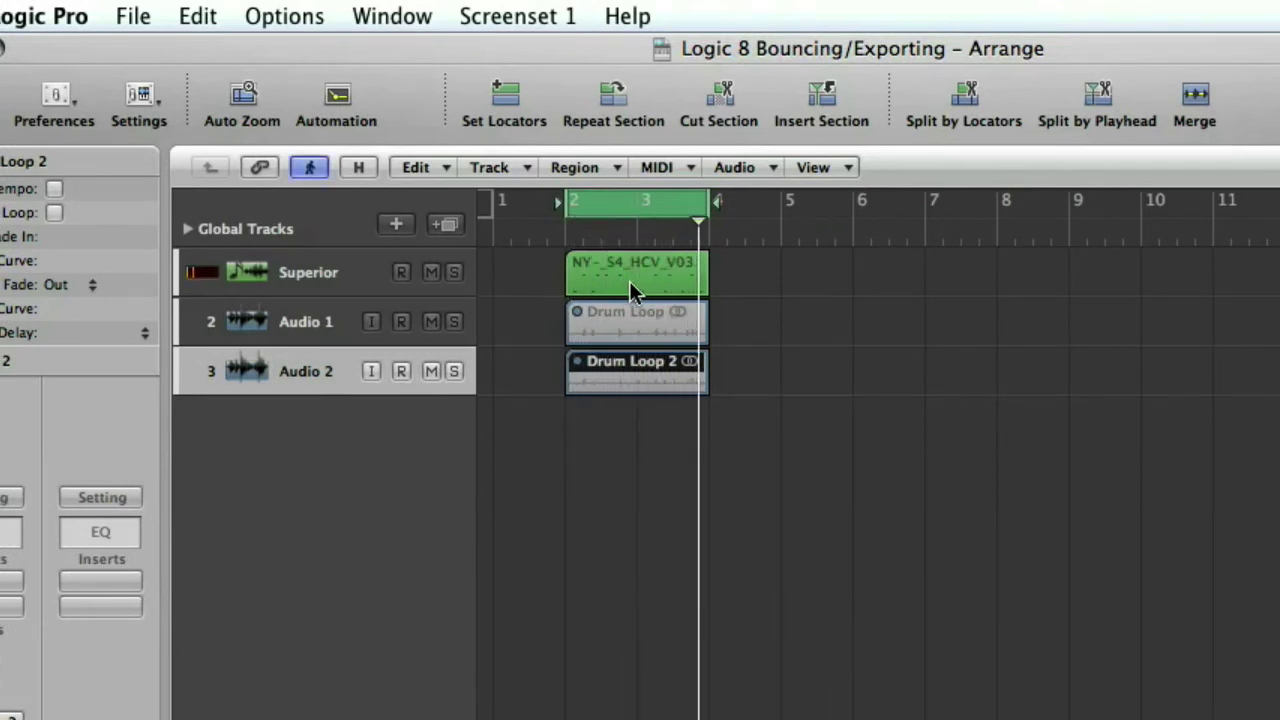
key(space)
- Glance at the audio export options, then play the cycle to hear the original Drum Loop
click(629, 272)
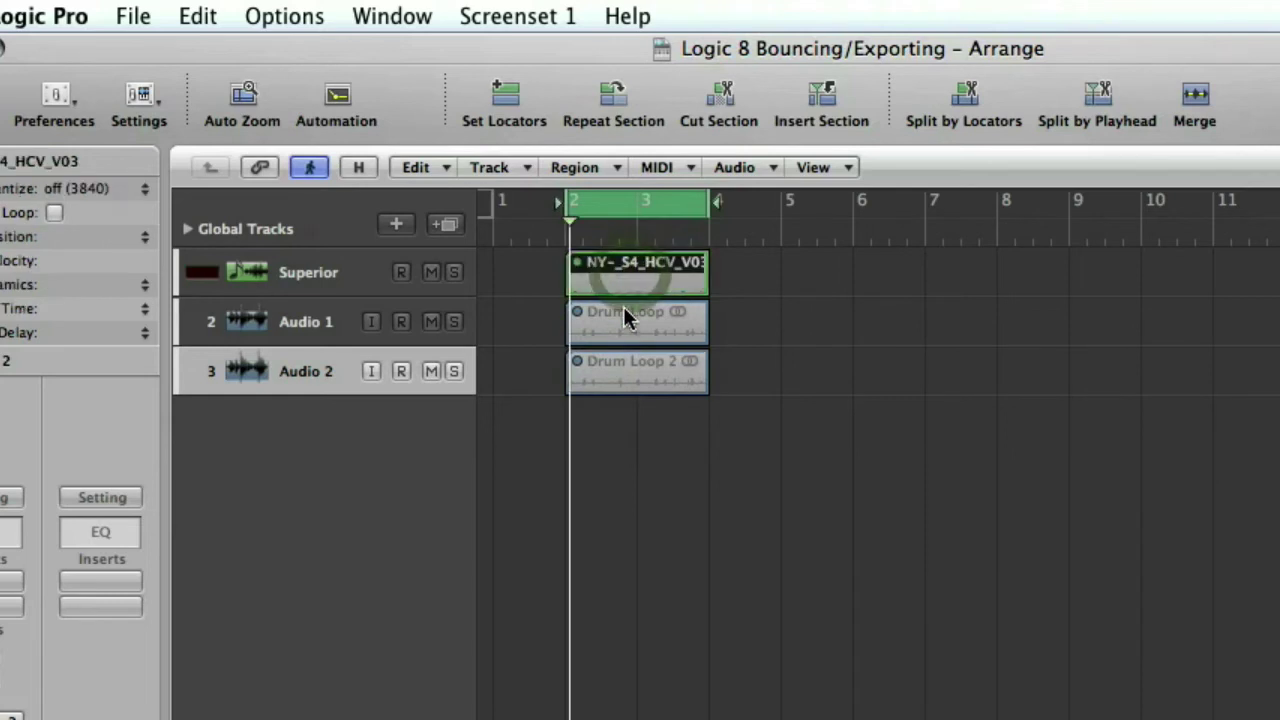
click(625, 316)
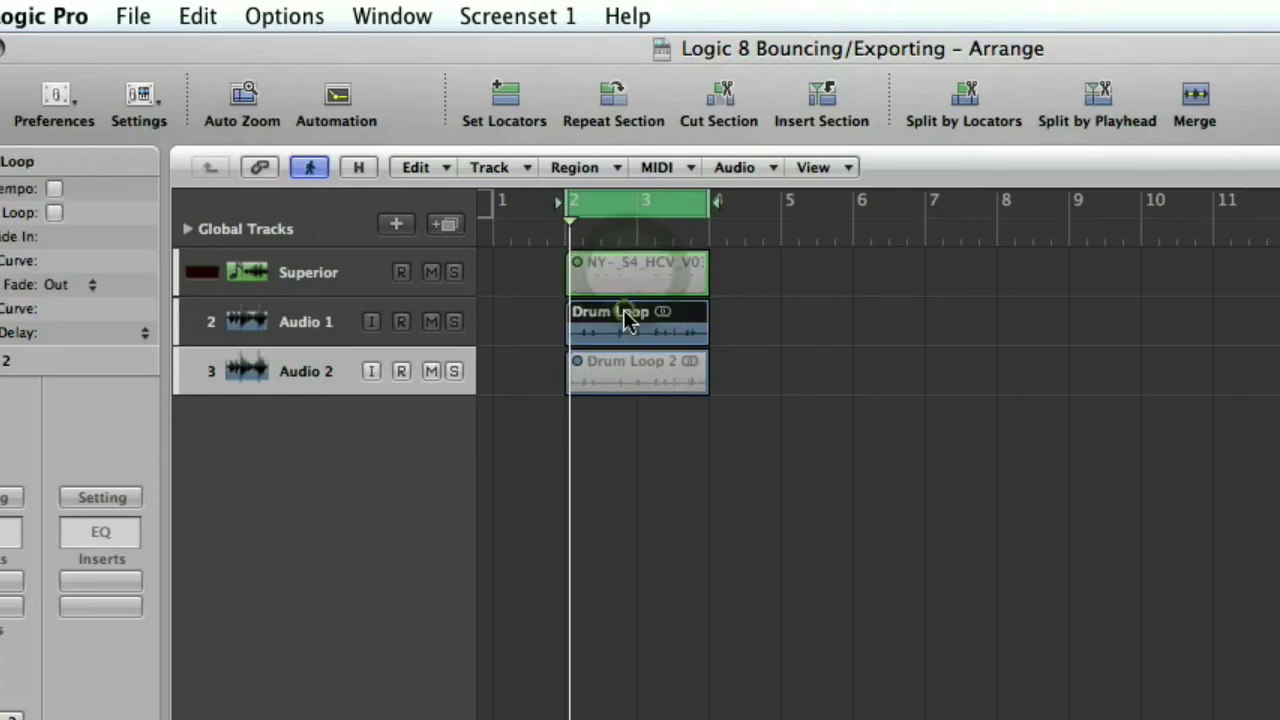
click(138, 14)
mouse_move(214, 585)
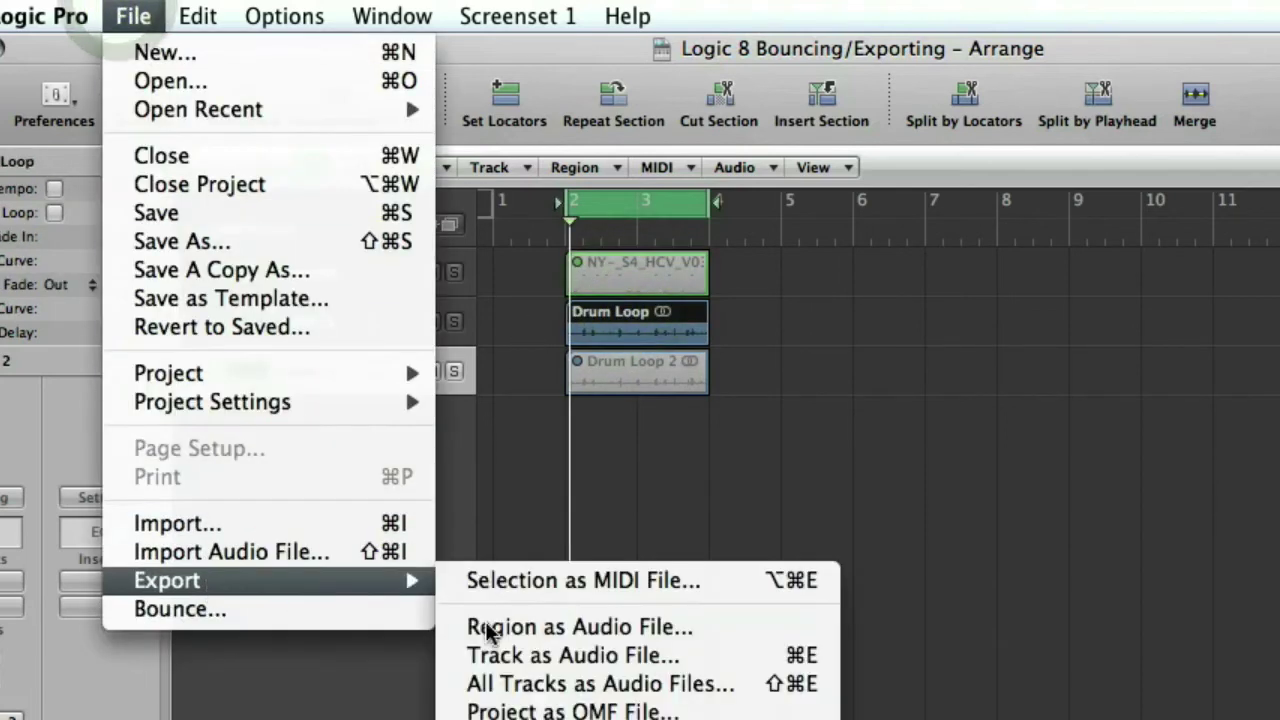
click(980, 588)
key(space)
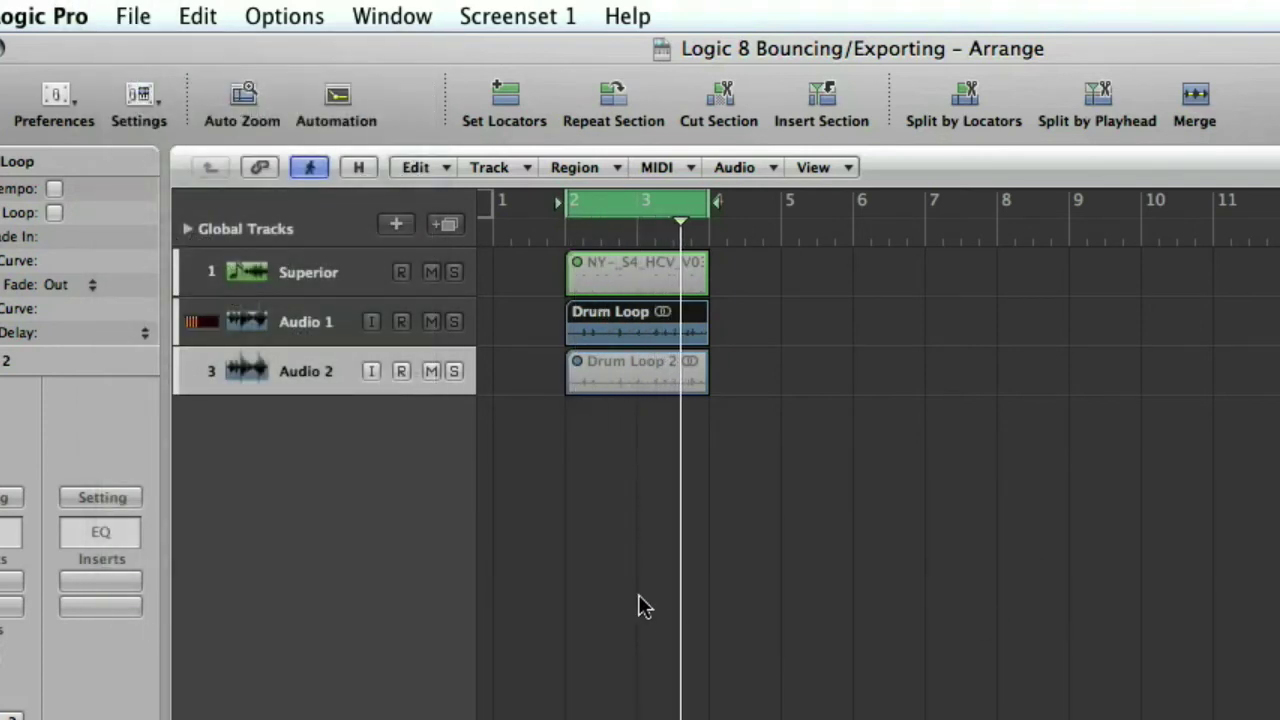
key(space)
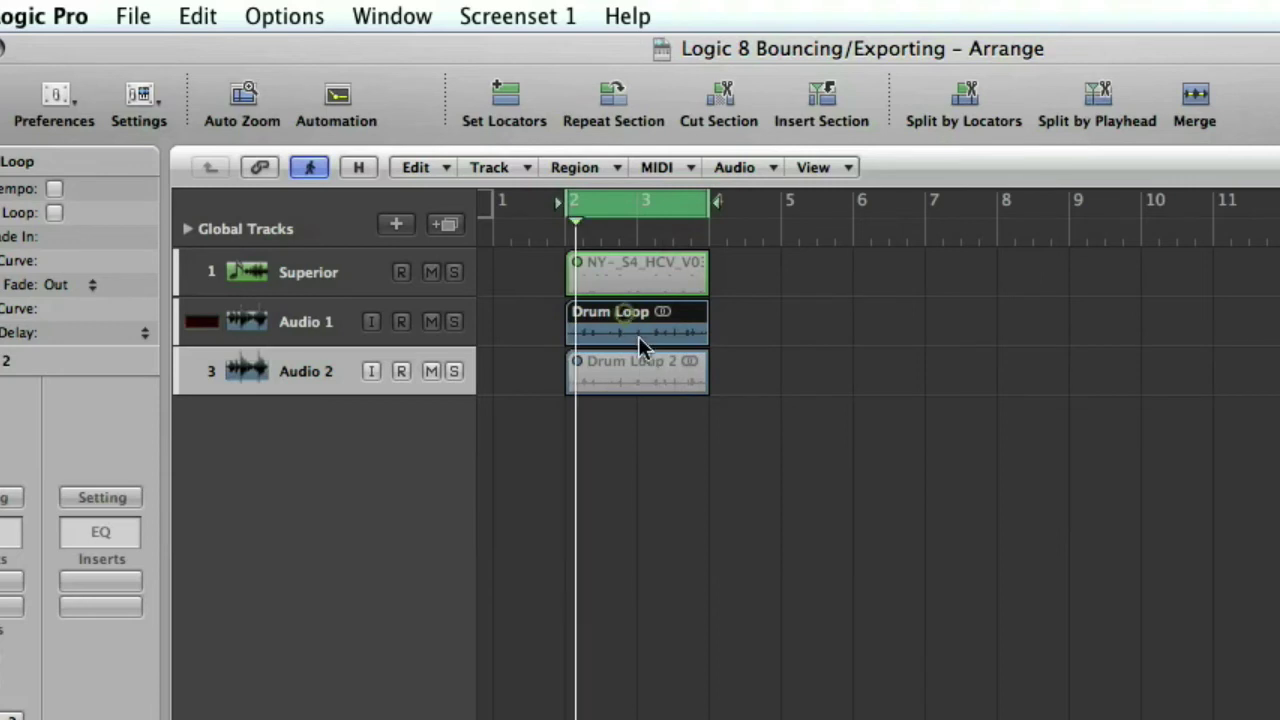
- Select and play Drum Loop 2 to compare it with the original
click(653, 371)
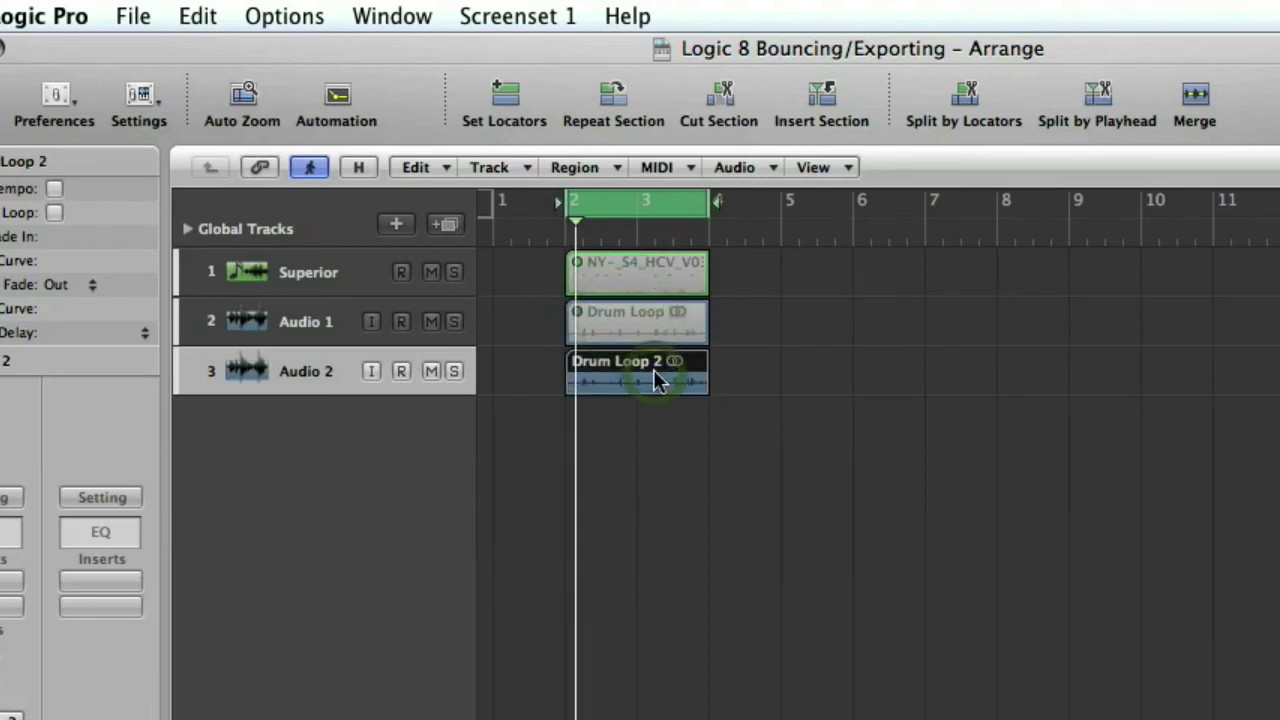
key(space)
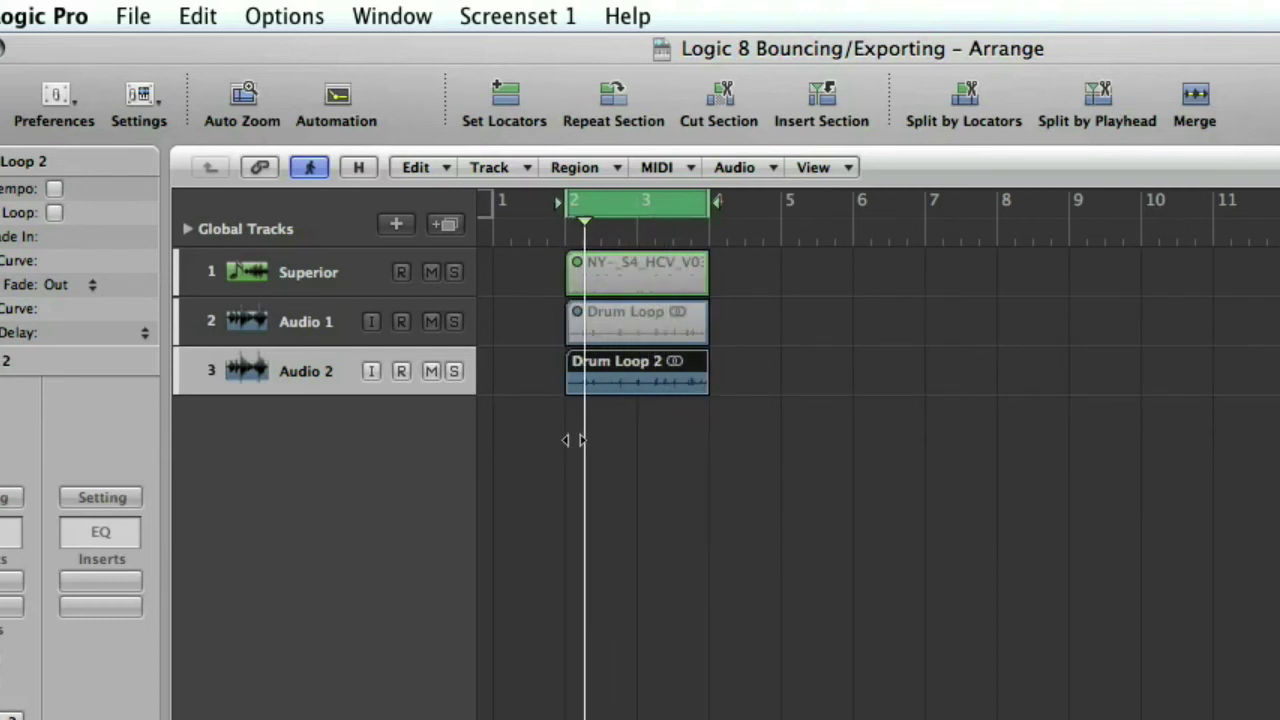
click(839, 455)
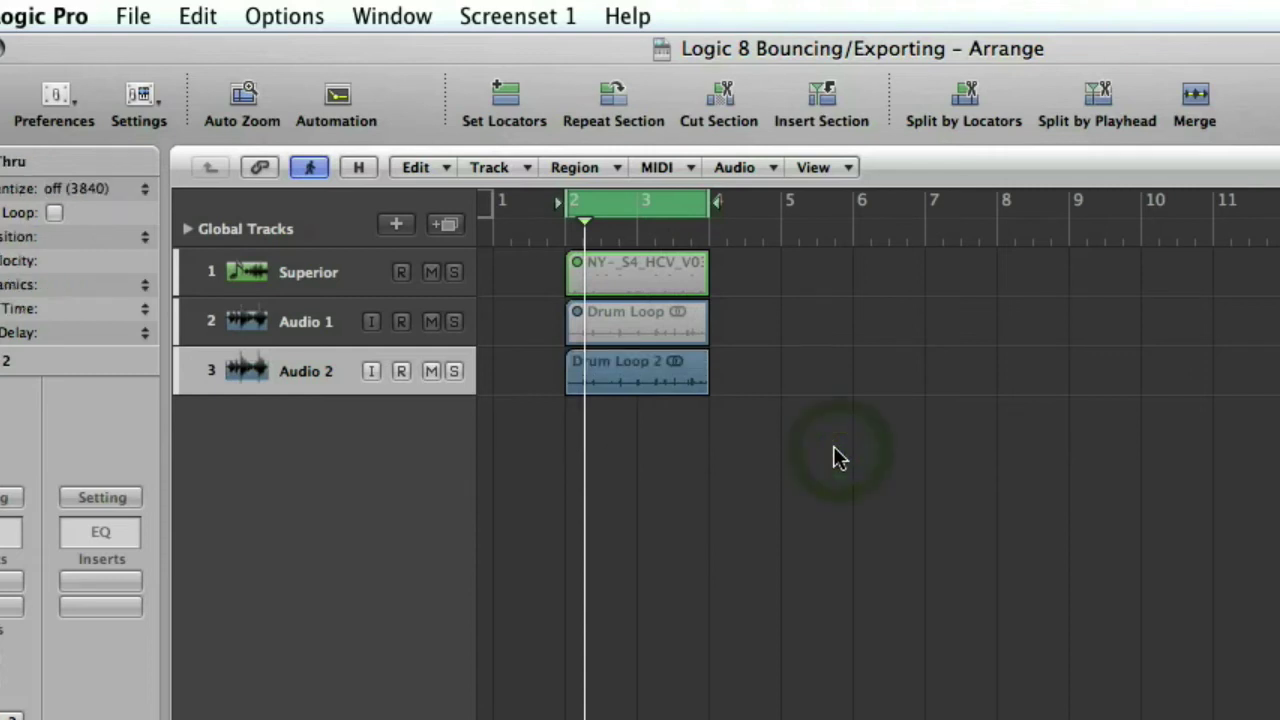
click(722, 493)
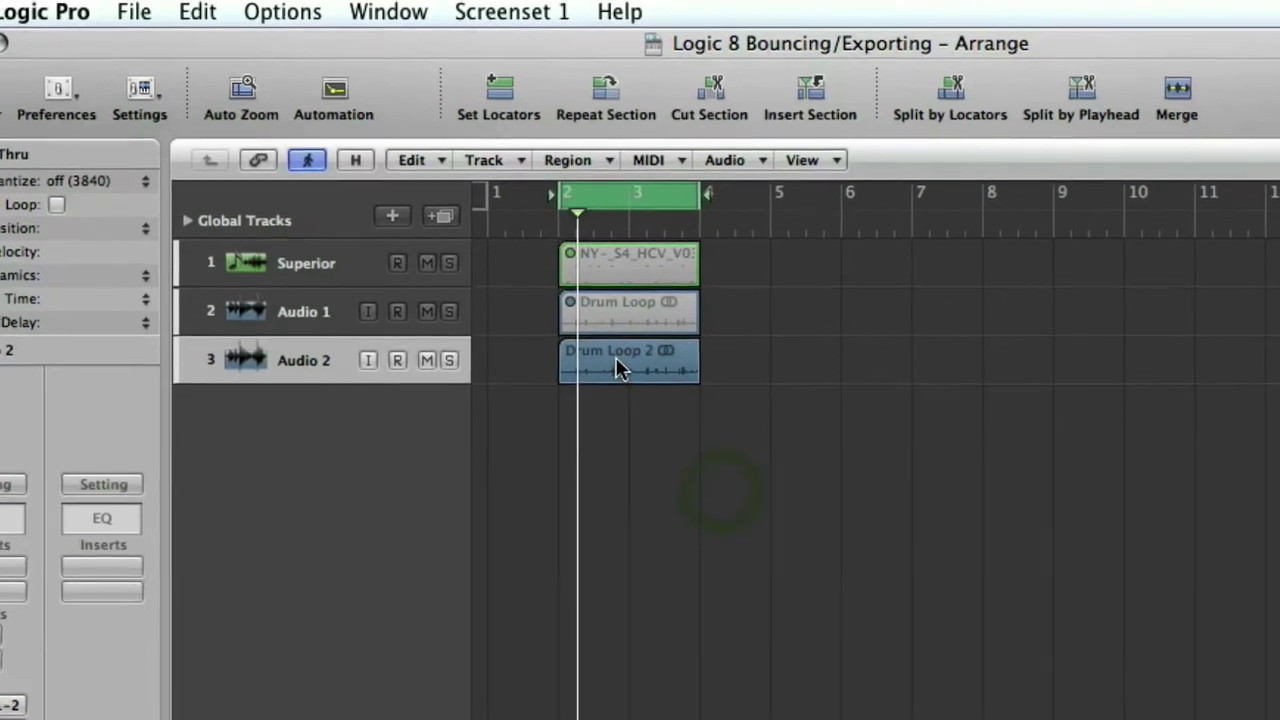
- Open Drum Loop 2 in the Sample Editor, apply Functions > Reverse, preview it, then close the editor
double_click(617, 368)
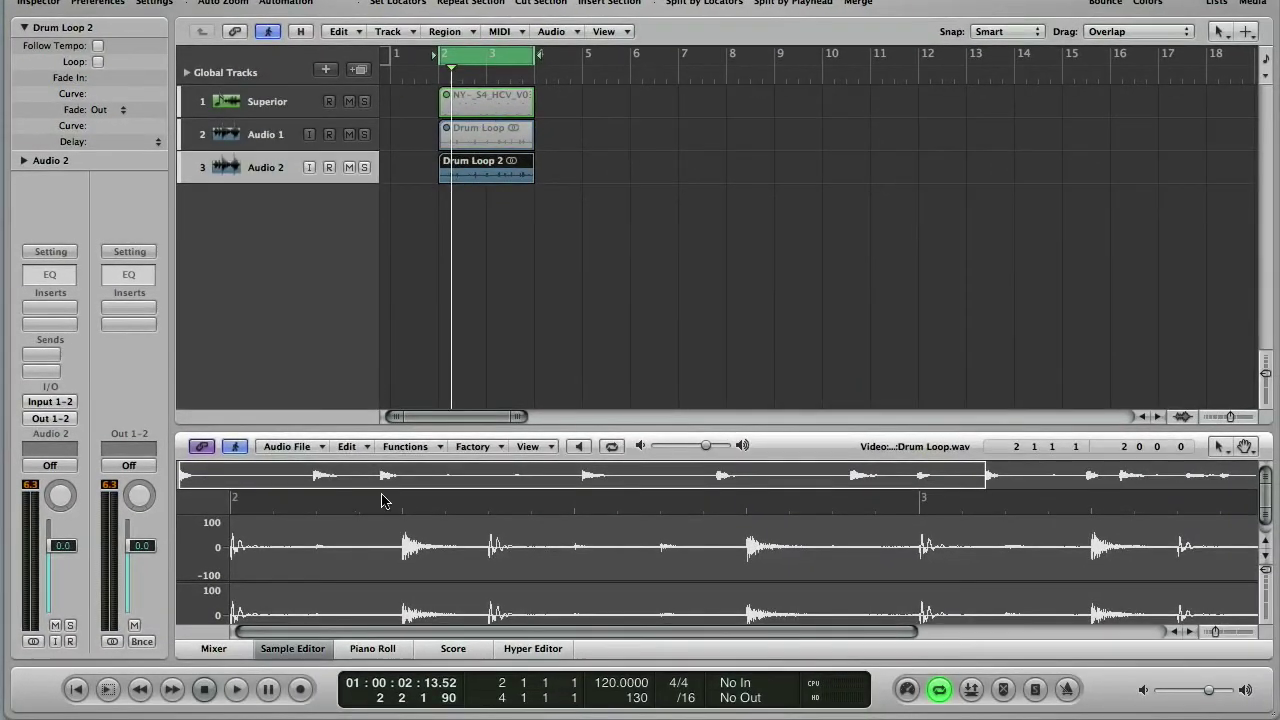
click(422, 450)
click(432, 548)
key(space)
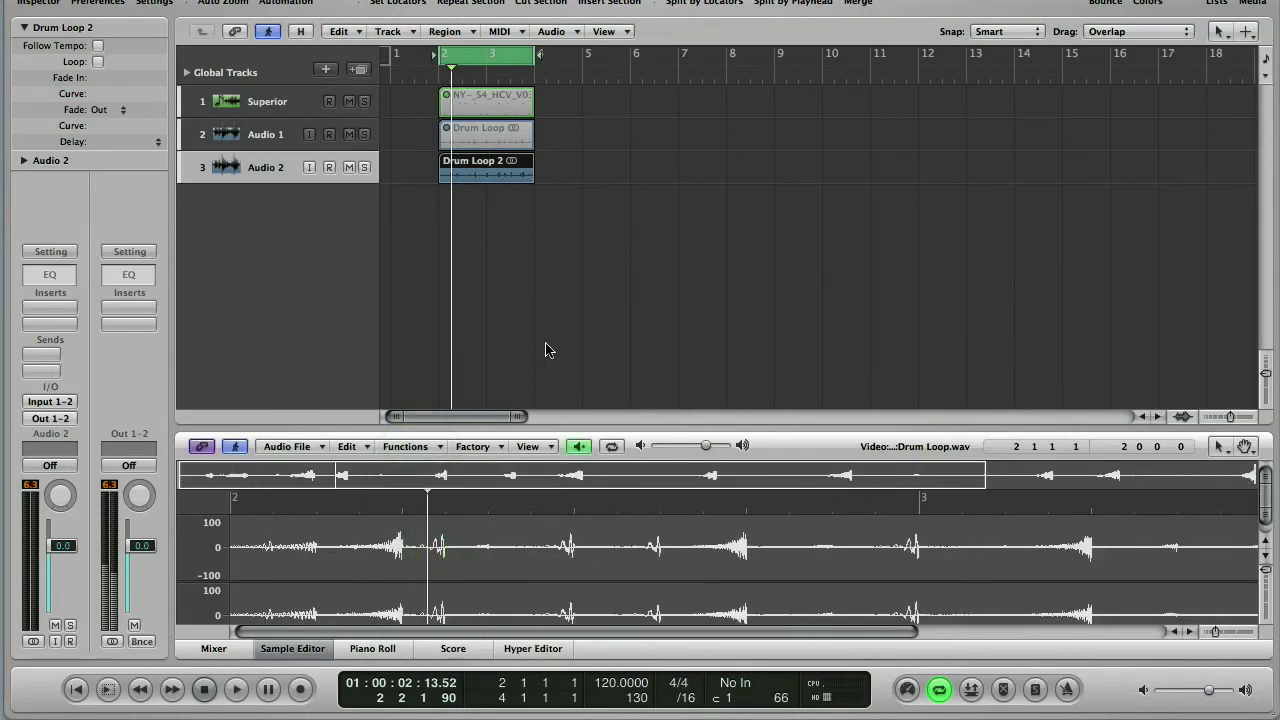
key(space)
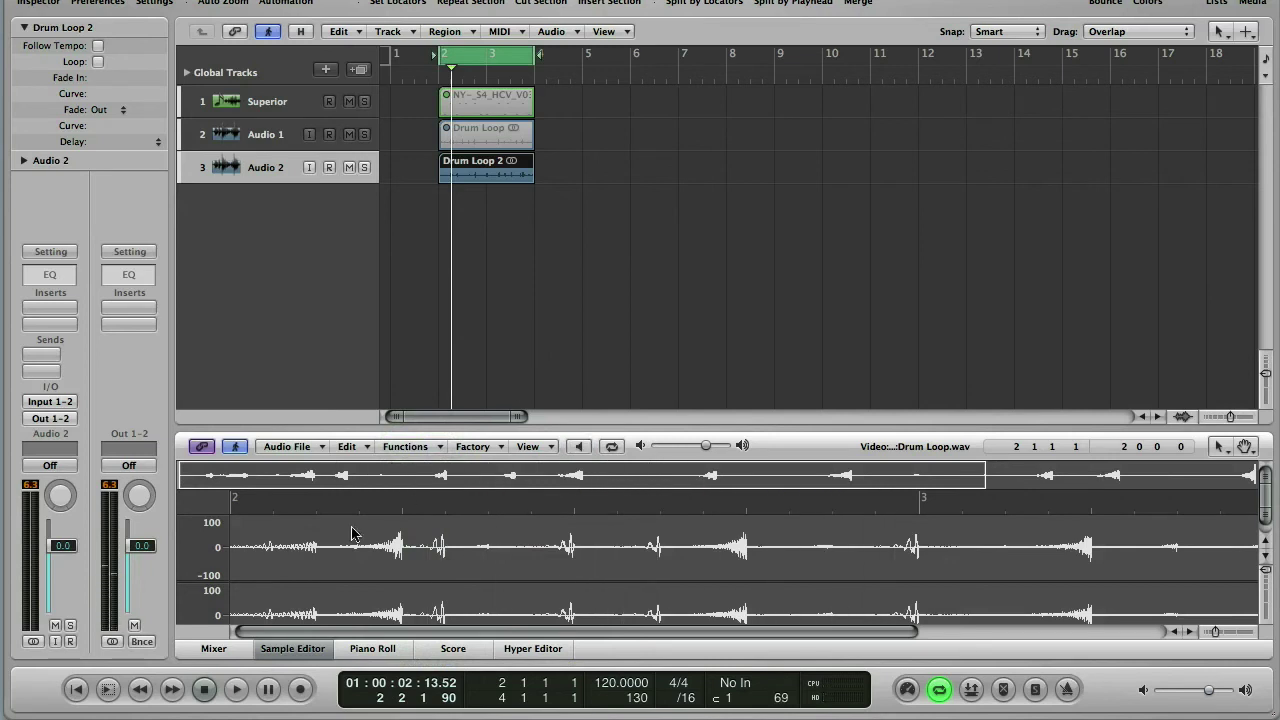
click(290, 640)
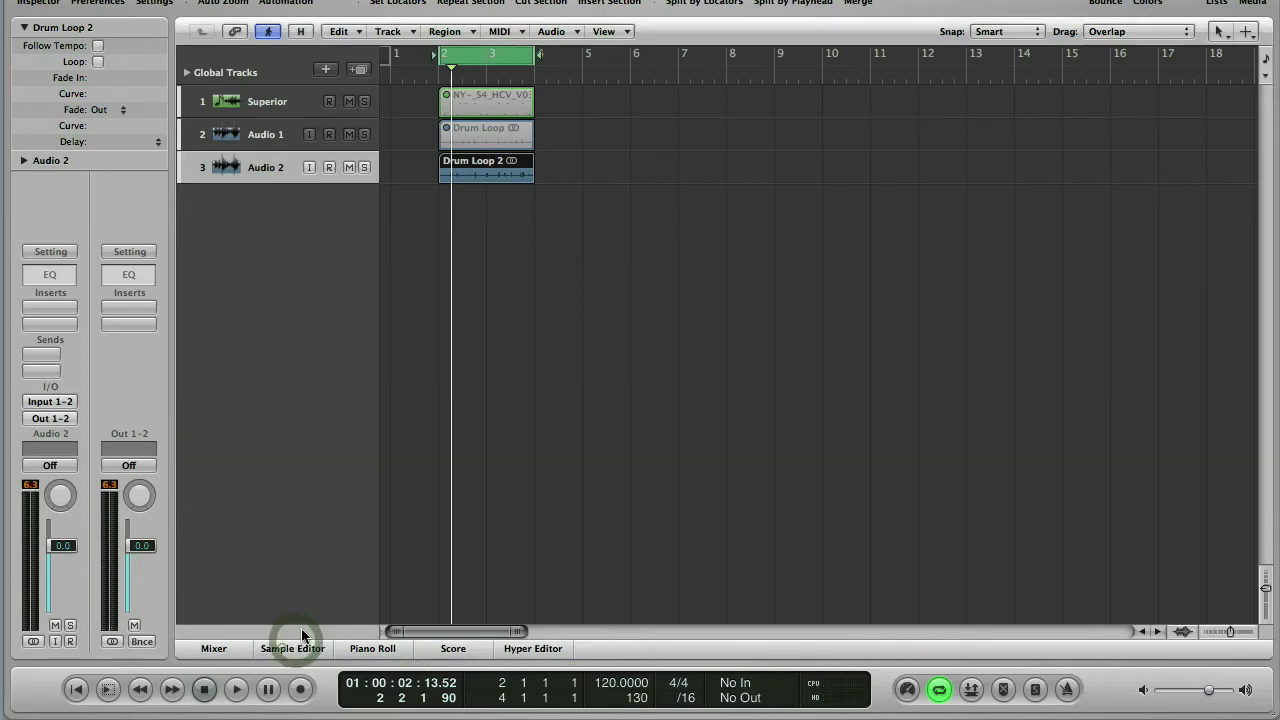
click(287, 103)
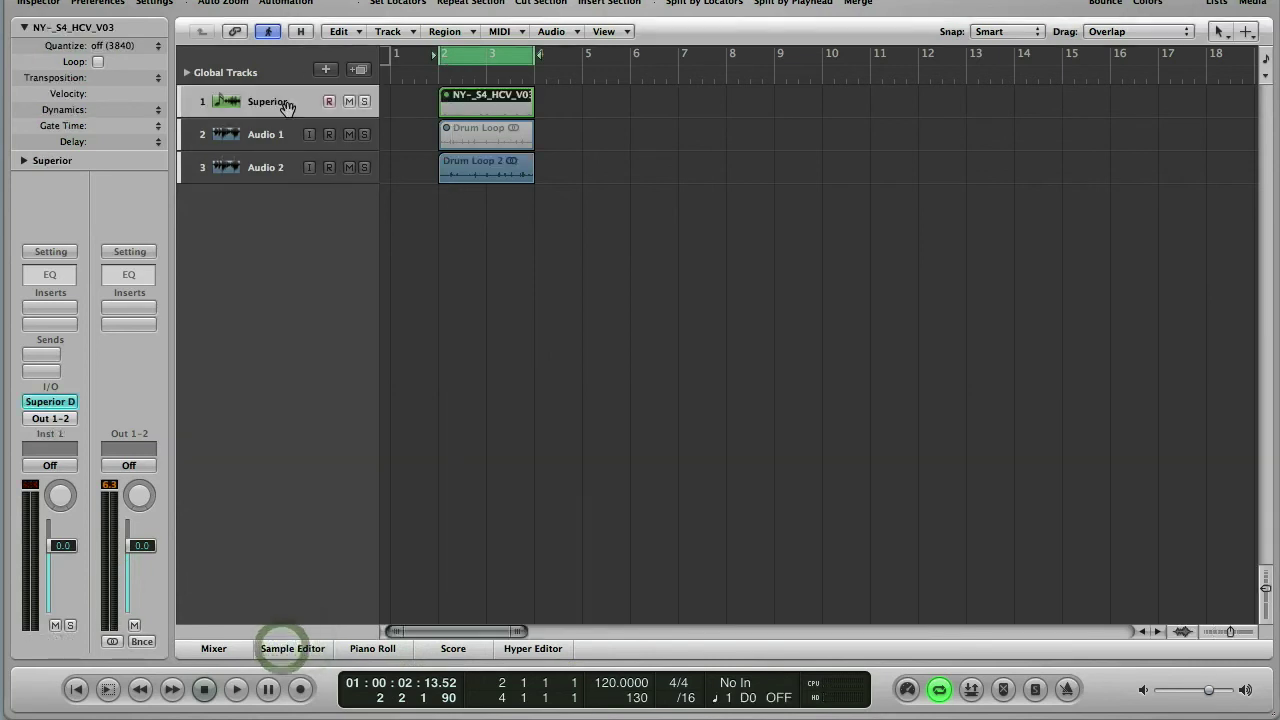
click(49, 404)
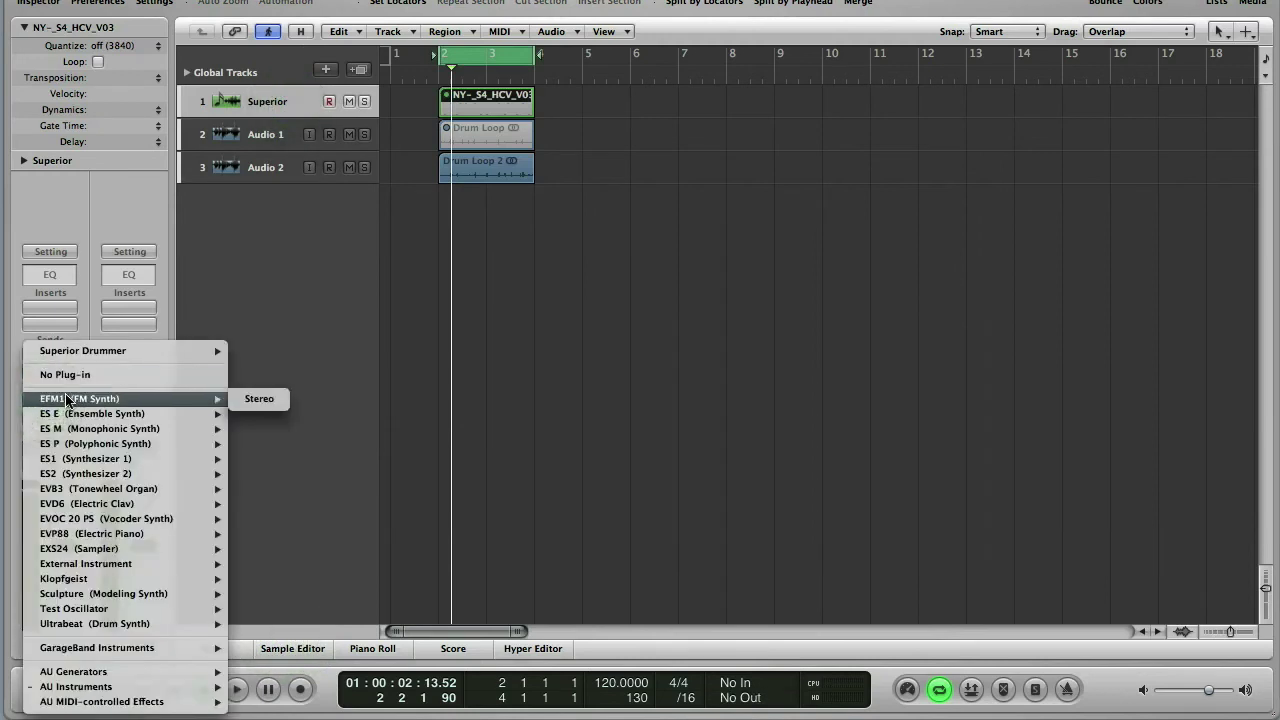
click(38, 165)
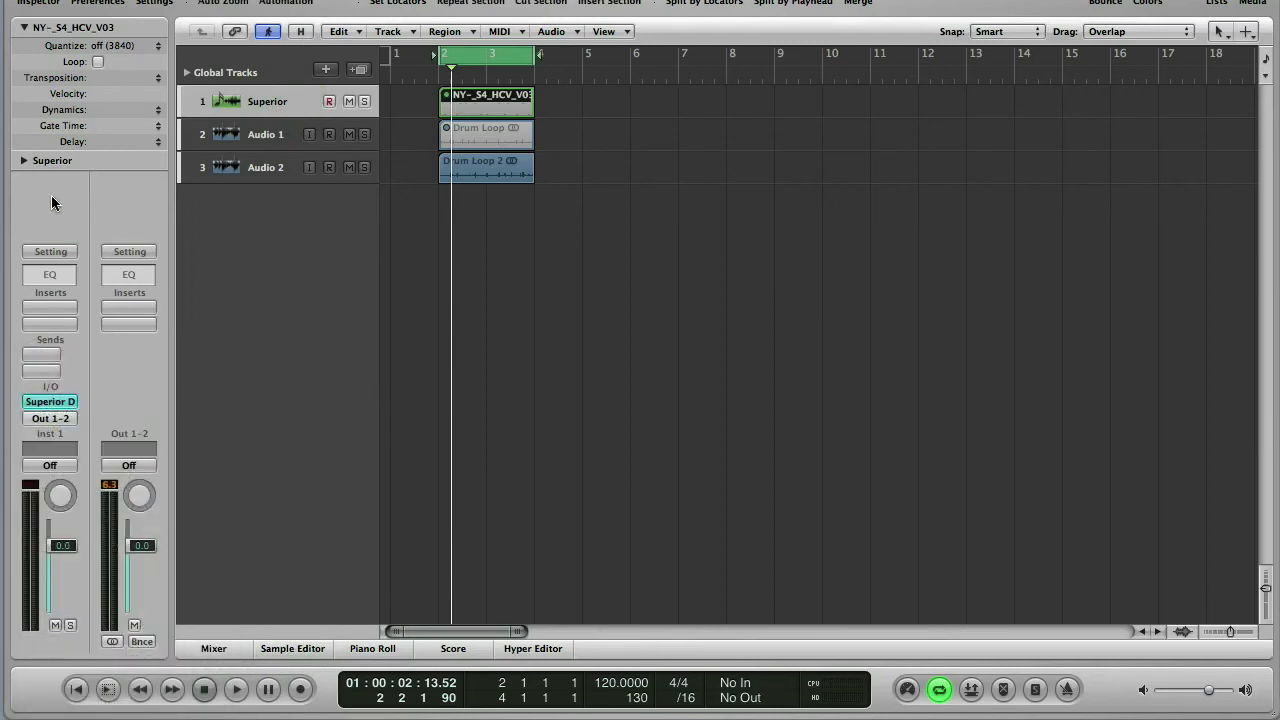
click(814, 688)
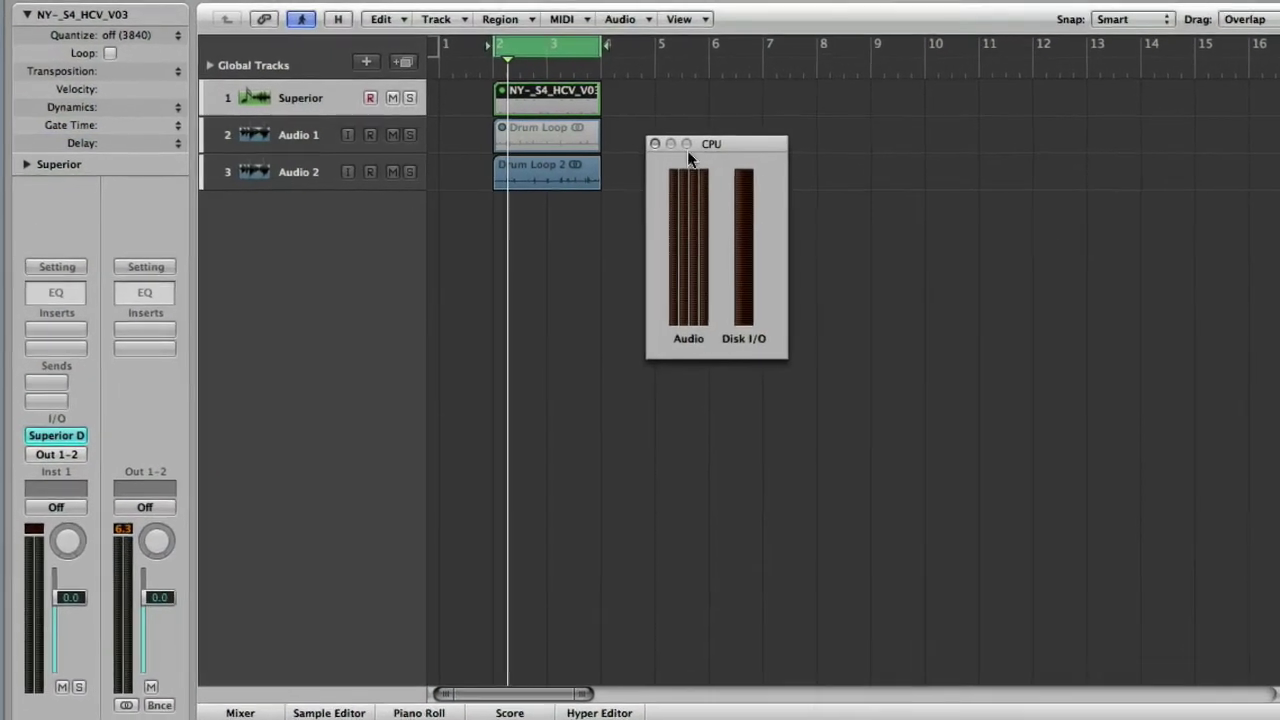
click(523, 173)
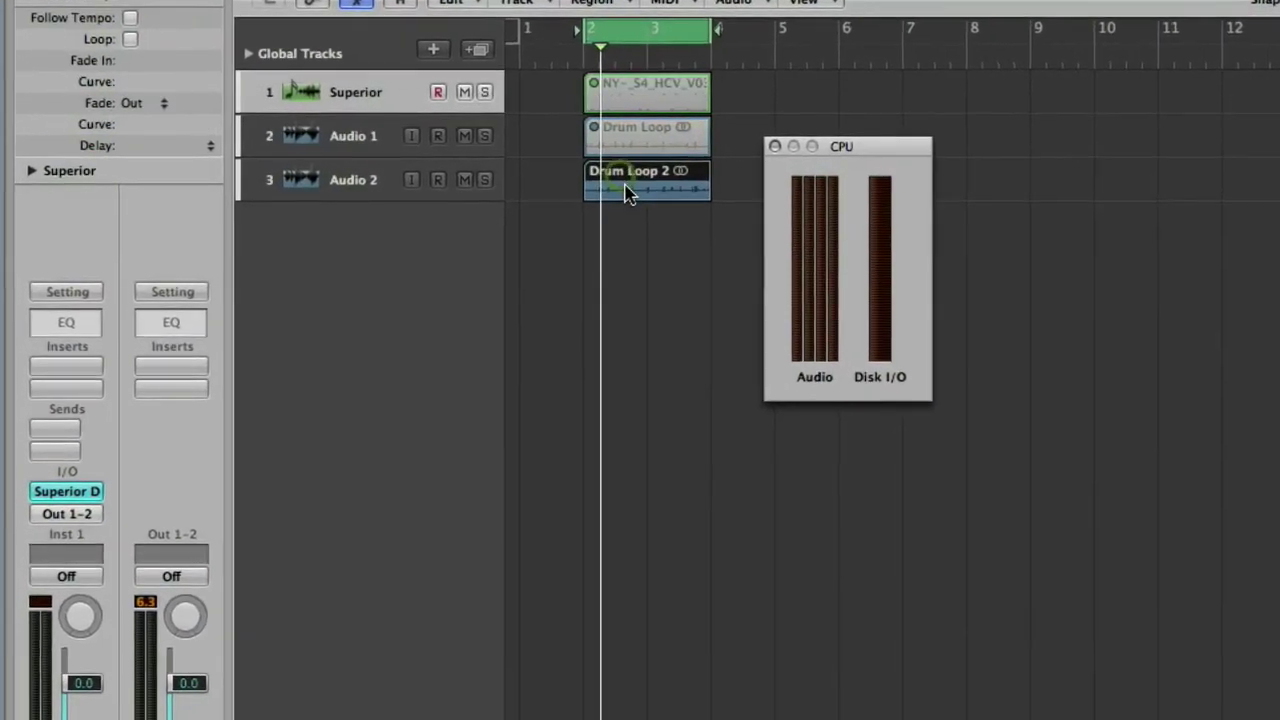
click(670, 85)
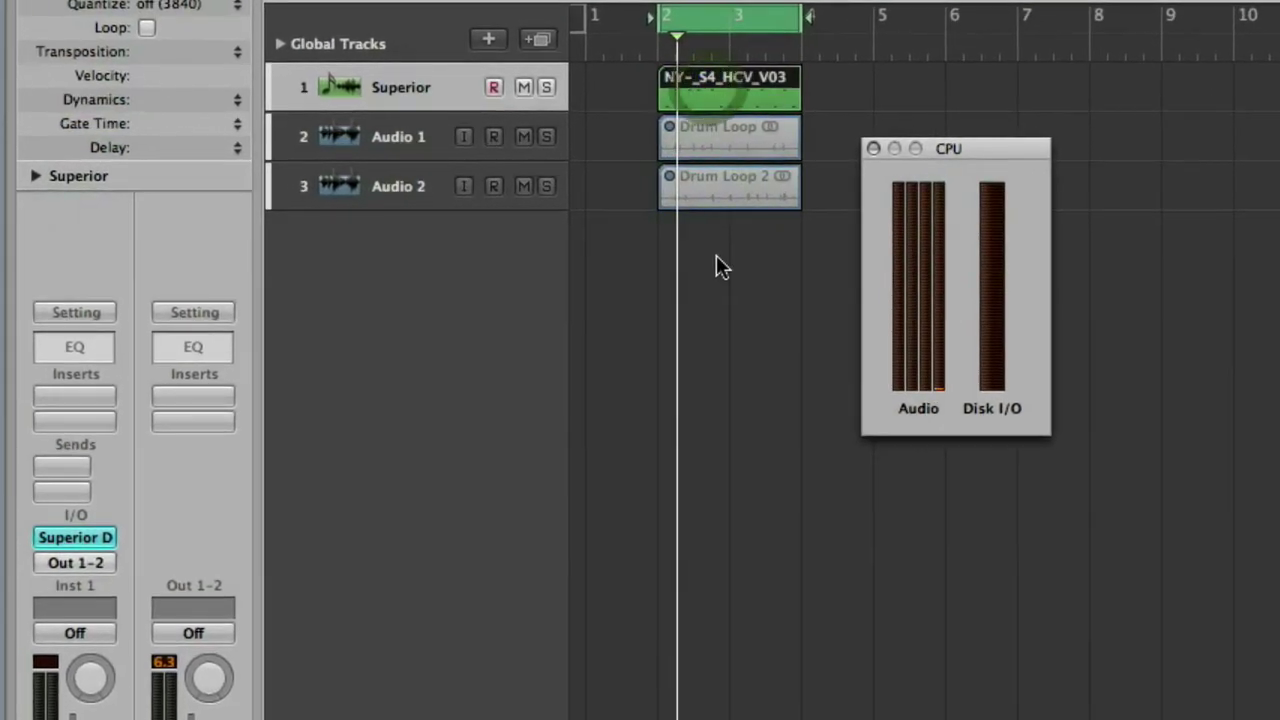
key(space)
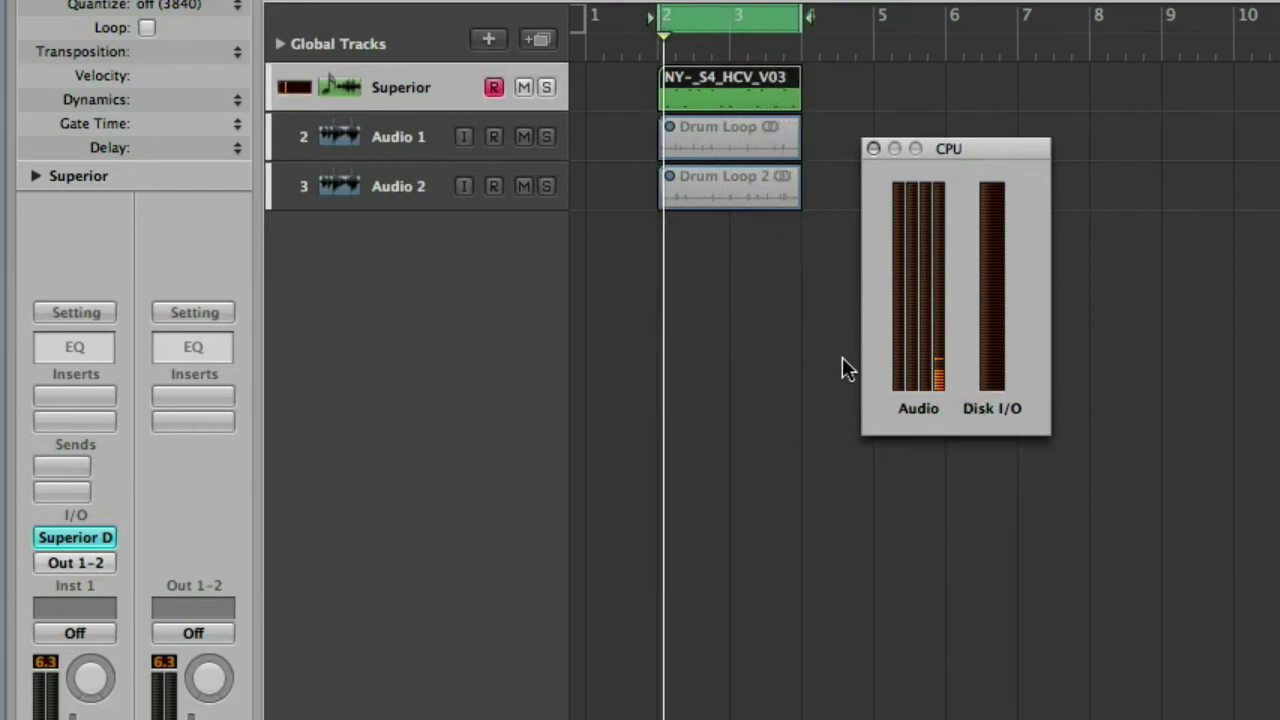
click(872, 148)
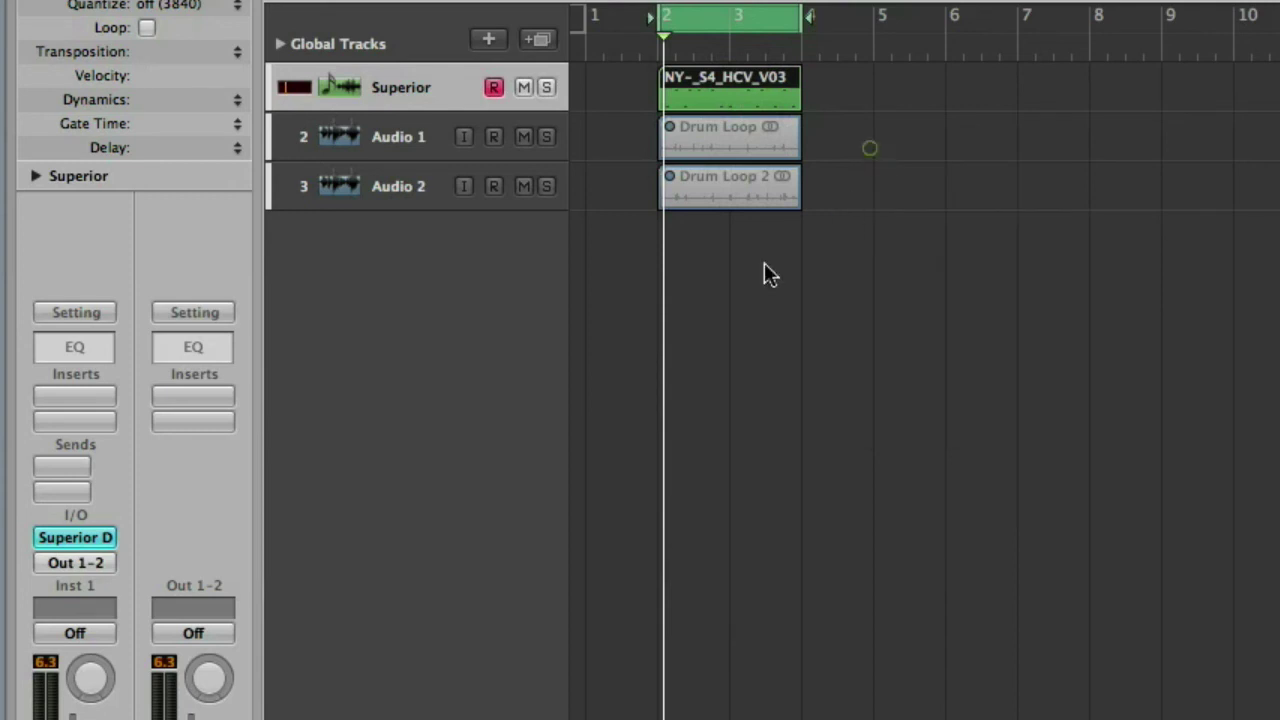
- Set the Superior track's instrument to No Plug-in and delete its MIDI region
click(98, 534)
click(100, 497)
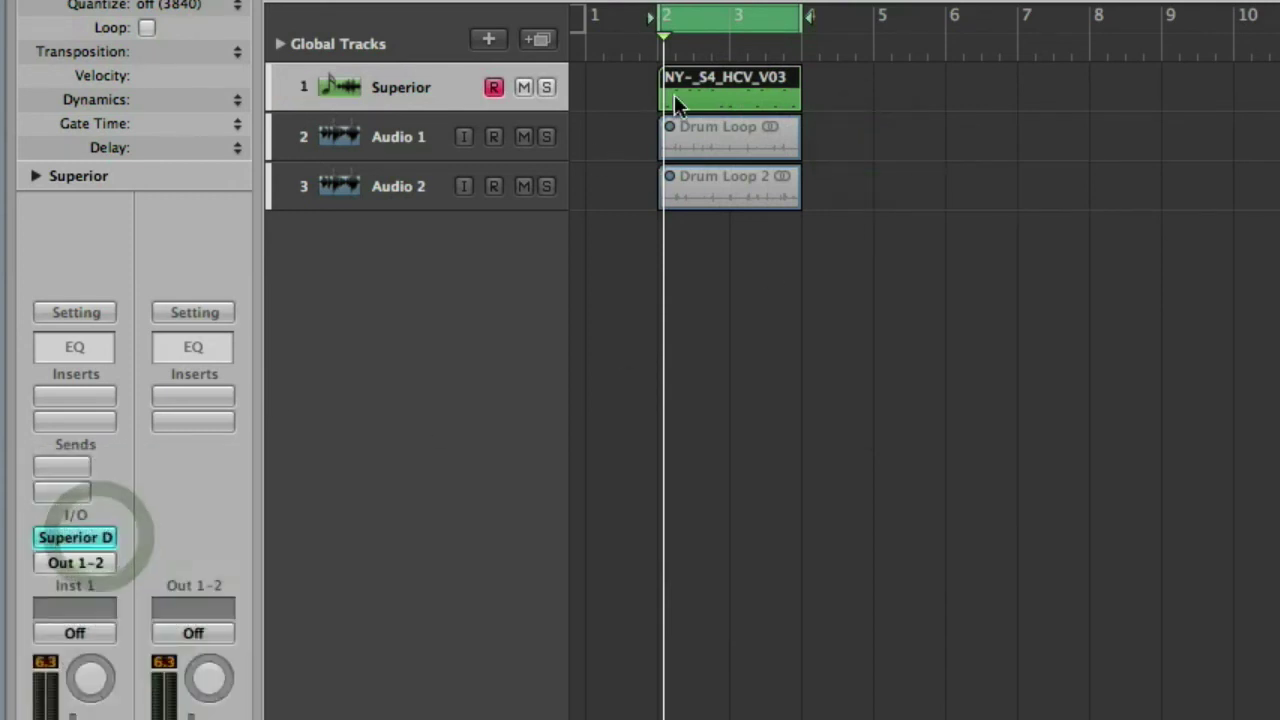
click(450, 87)
key(Delete)
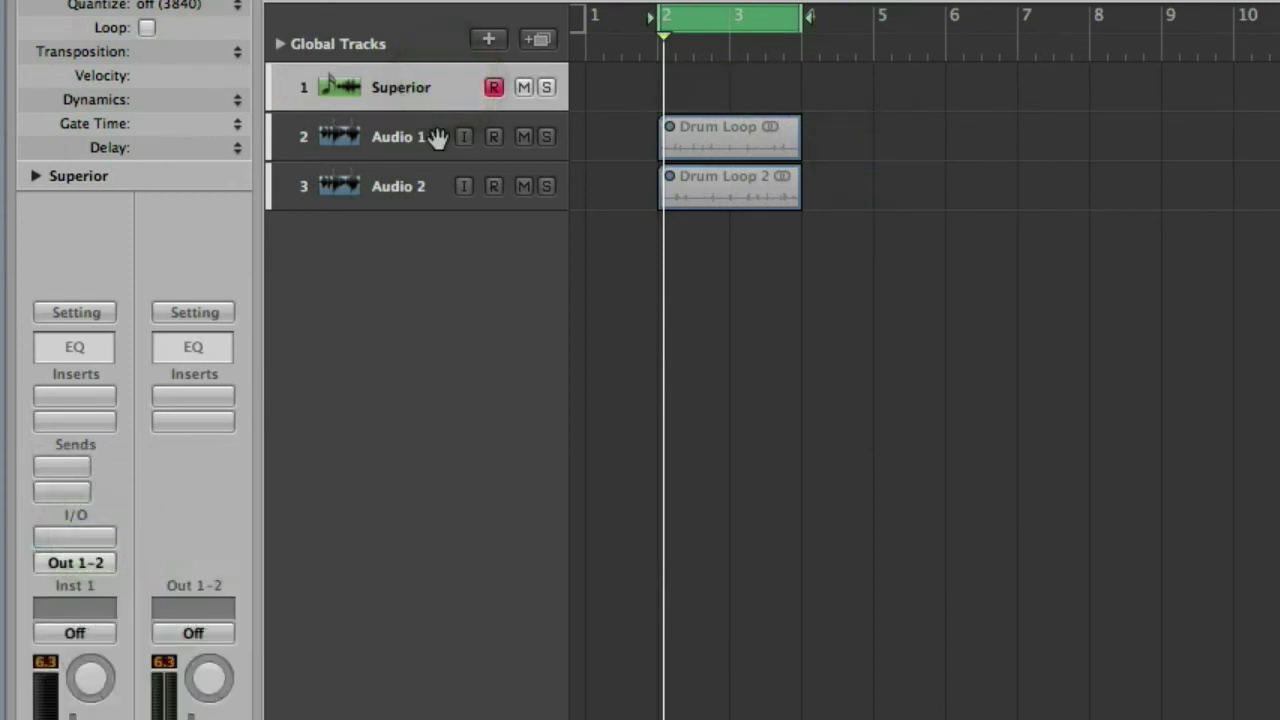
- Show the CPU meter and play back the Drum Loop and Drum Loop 2 audio regions
click(427, 137)
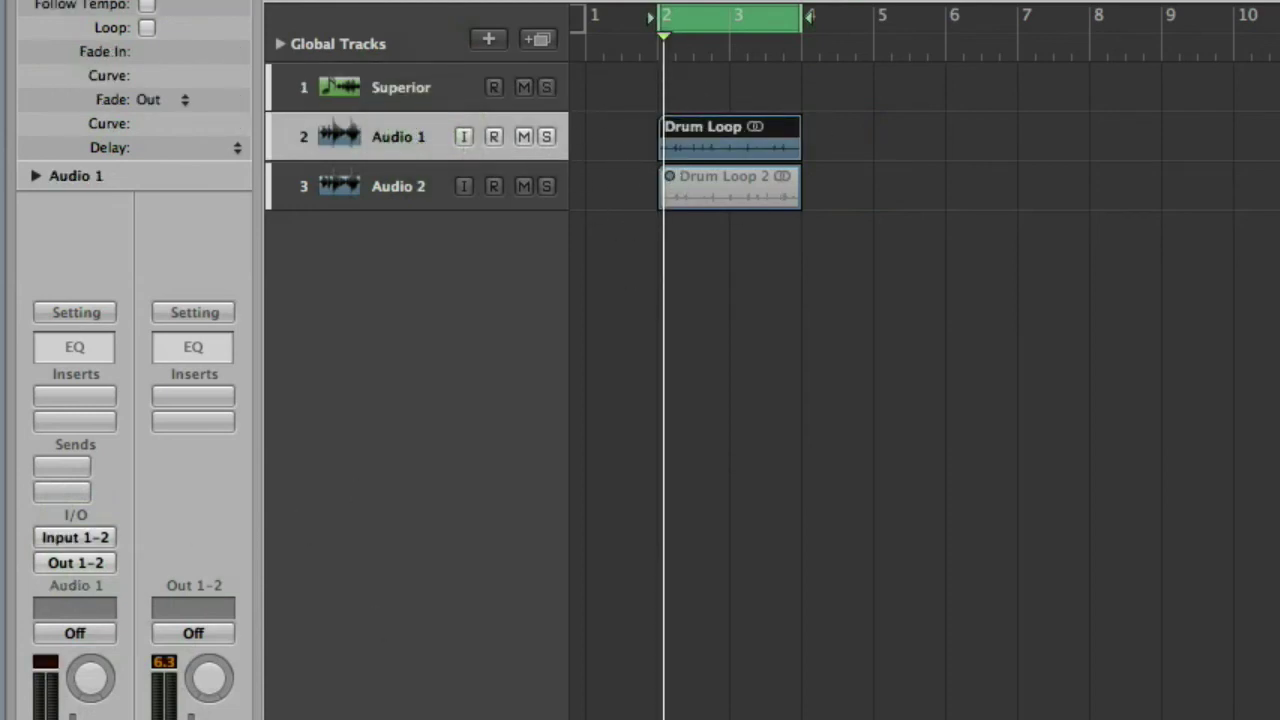
key(alt+c)
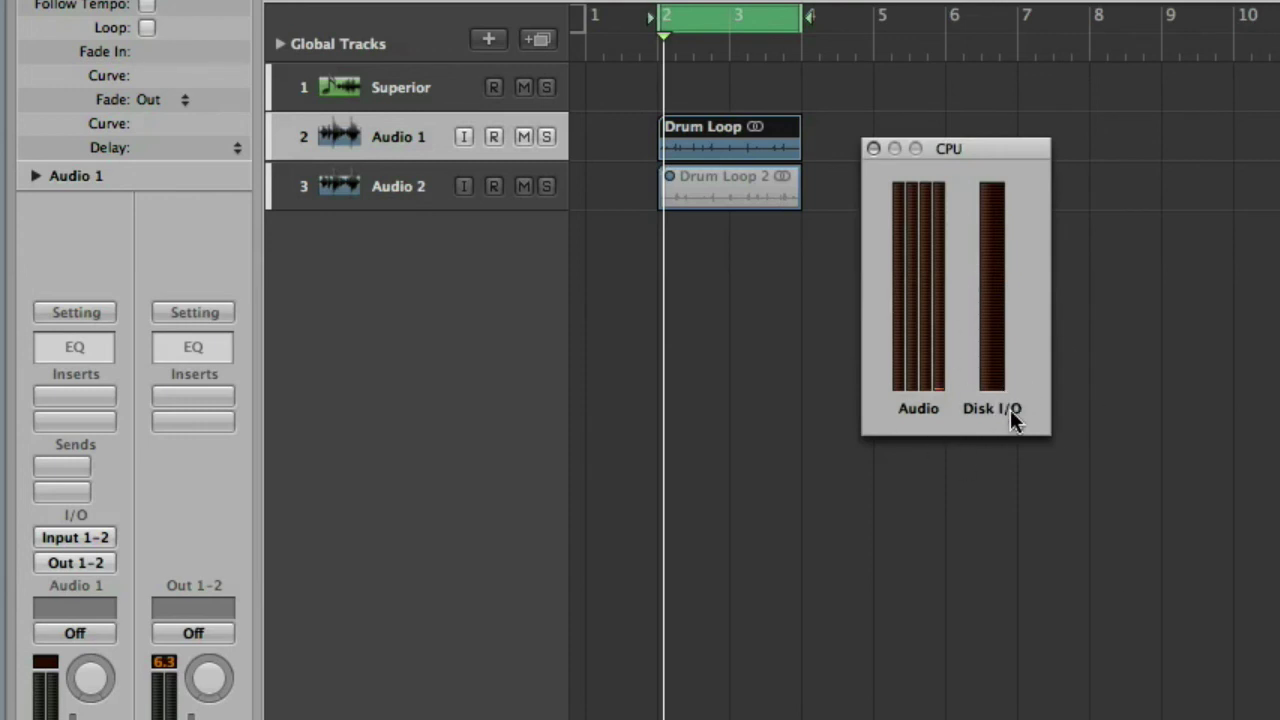
key(space)
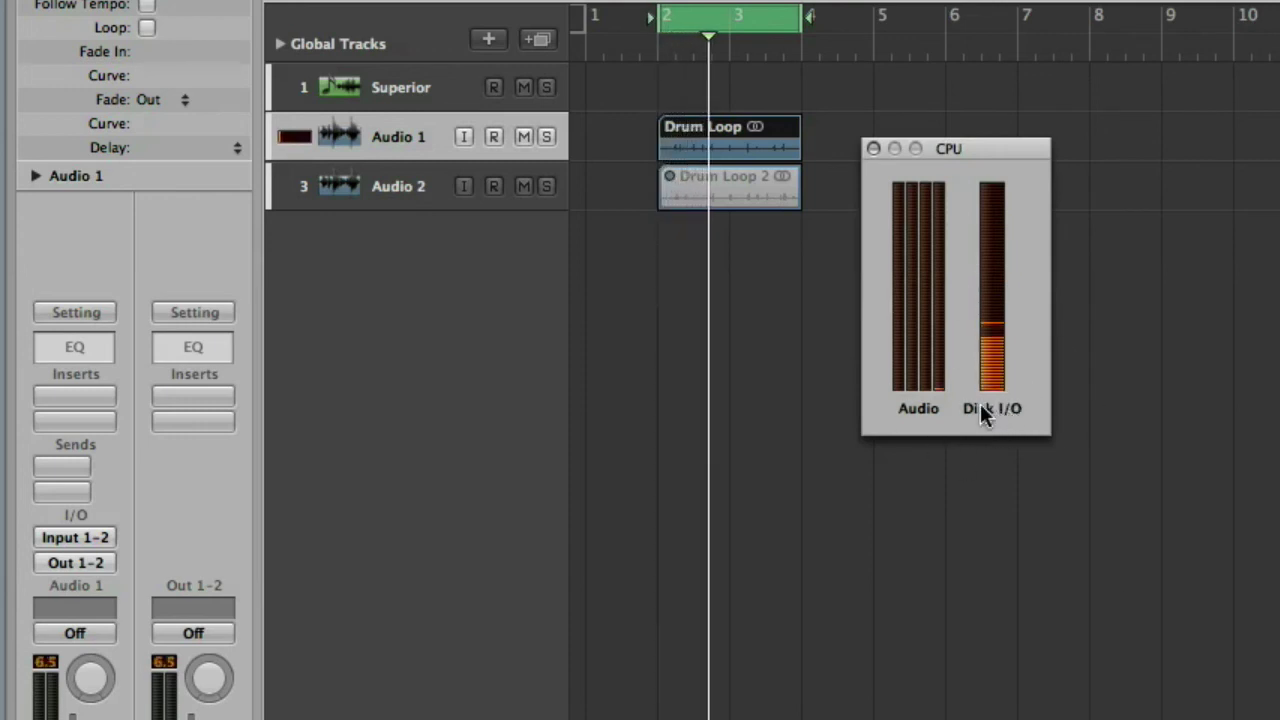
click(720, 188)
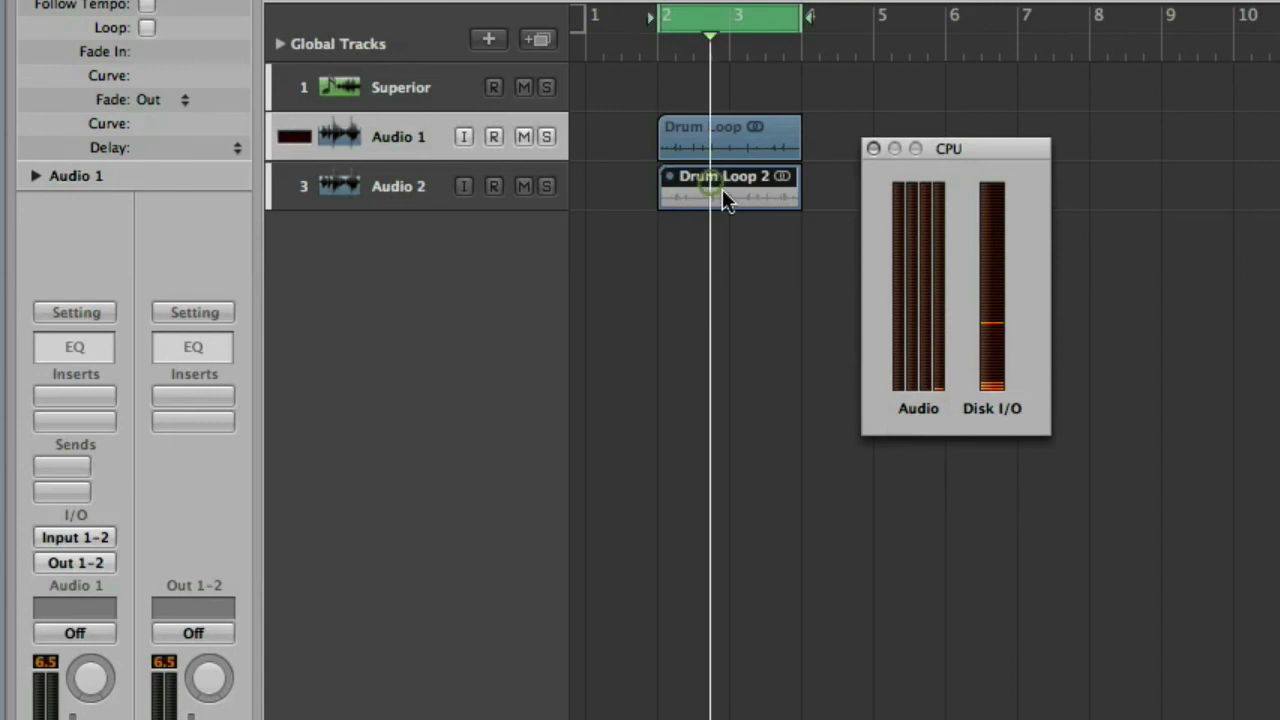
click(688, 137)
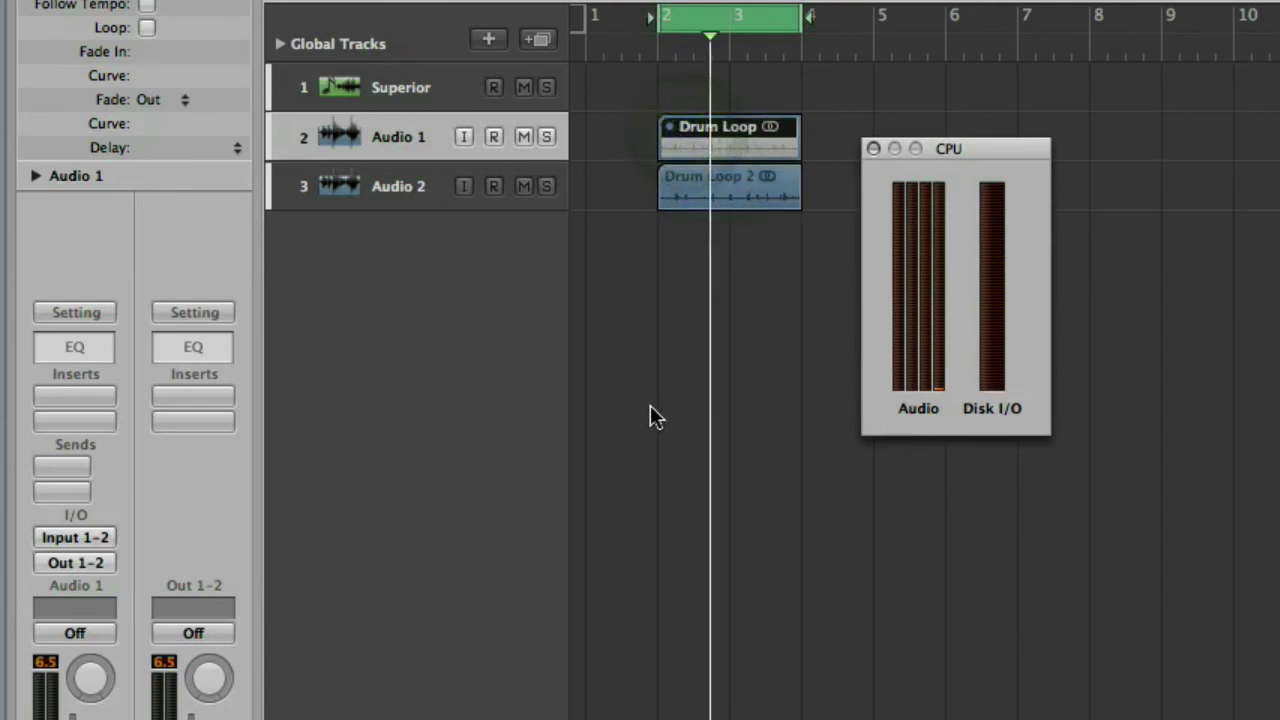
key(space)
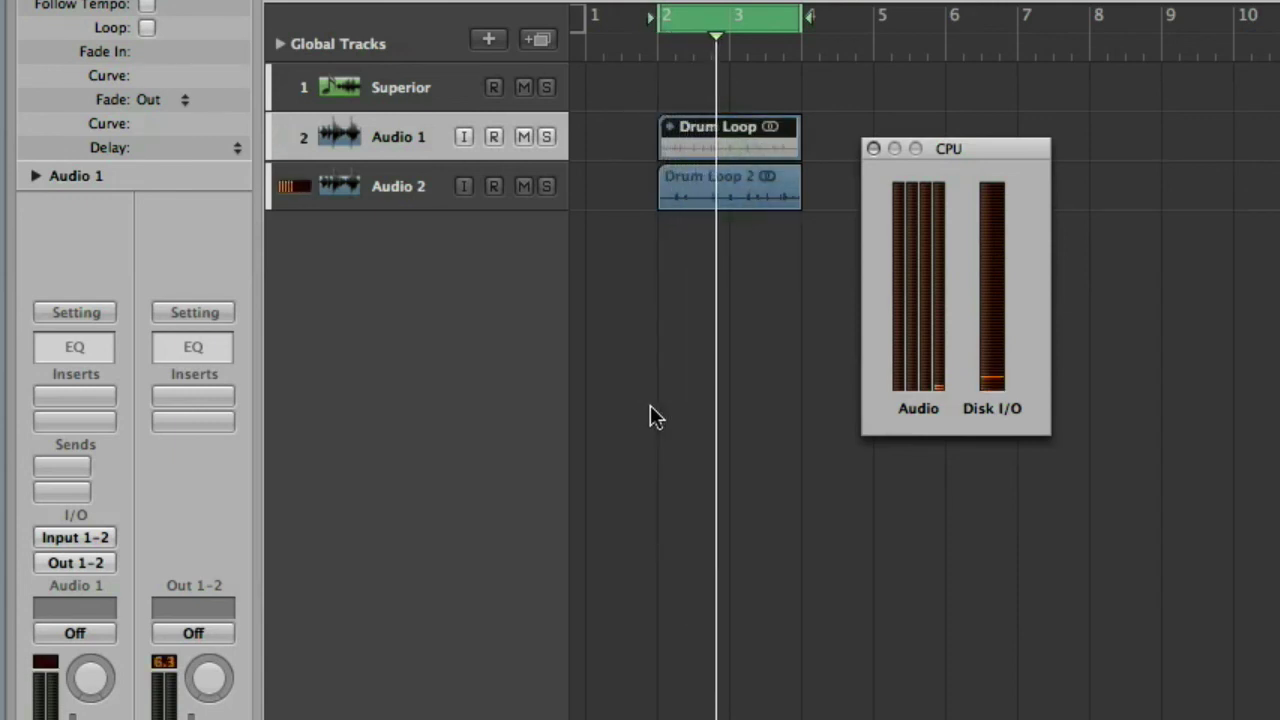